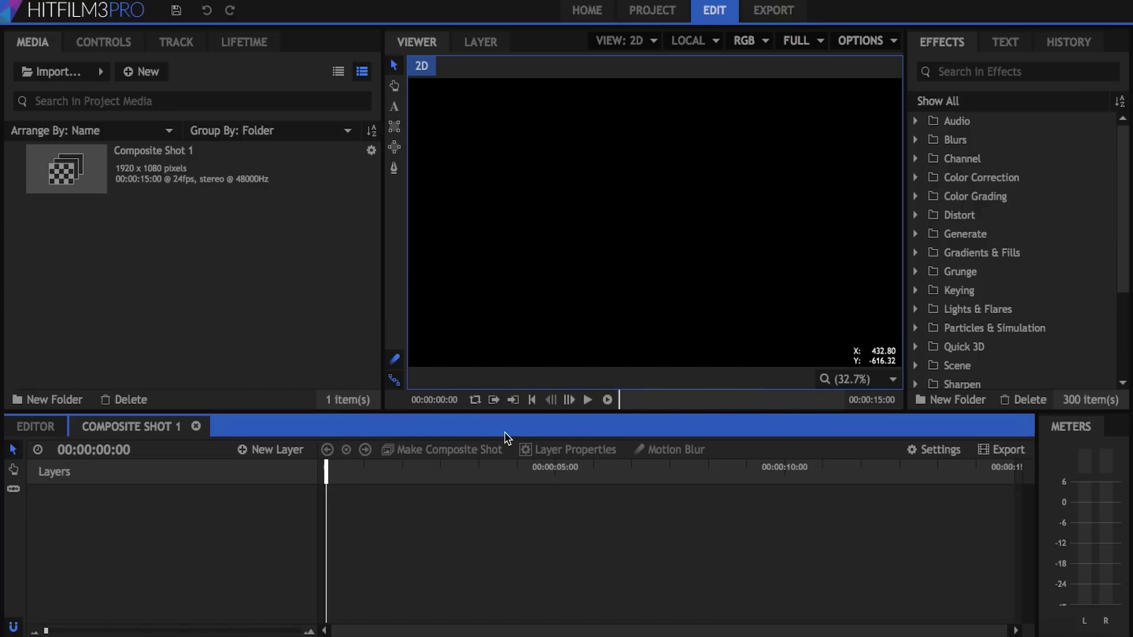
# - Preview the Hallway.jpg image from the Desktop and import it into the project media
pyautogui.click(101, 75)
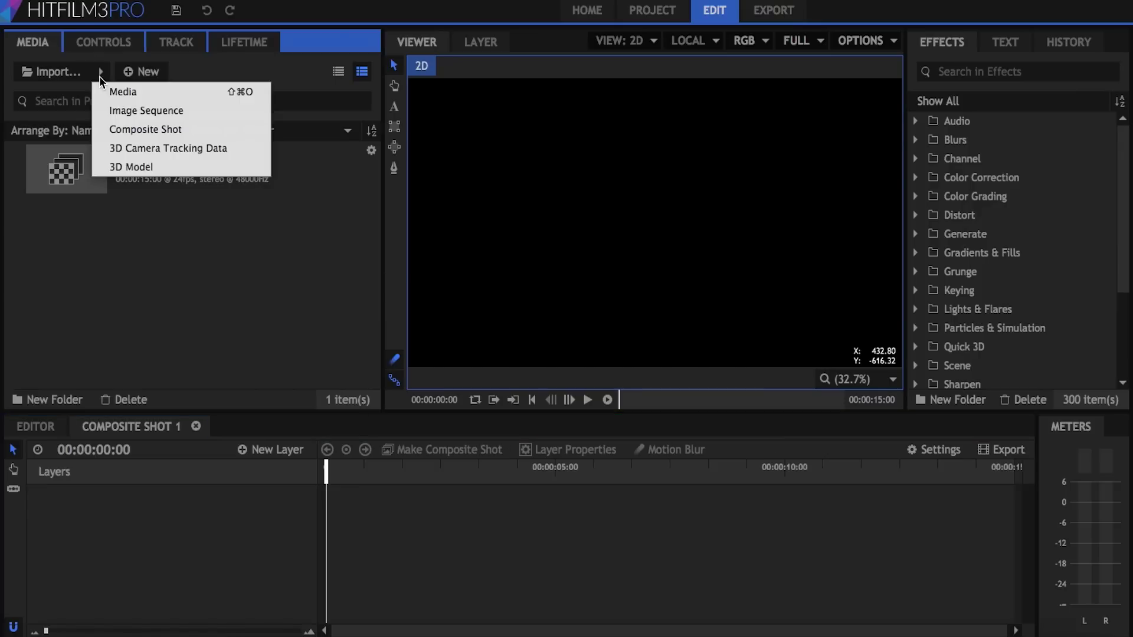
pyautogui.click(67, 74)
pyautogui.click(72, 73)
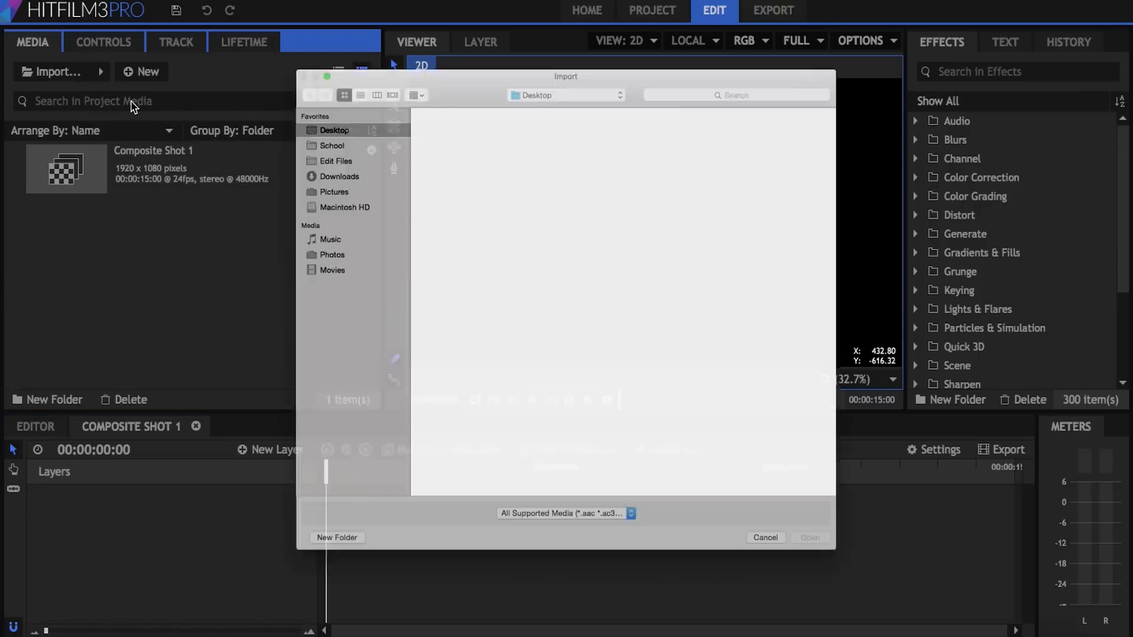
pyautogui.click(535, 68)
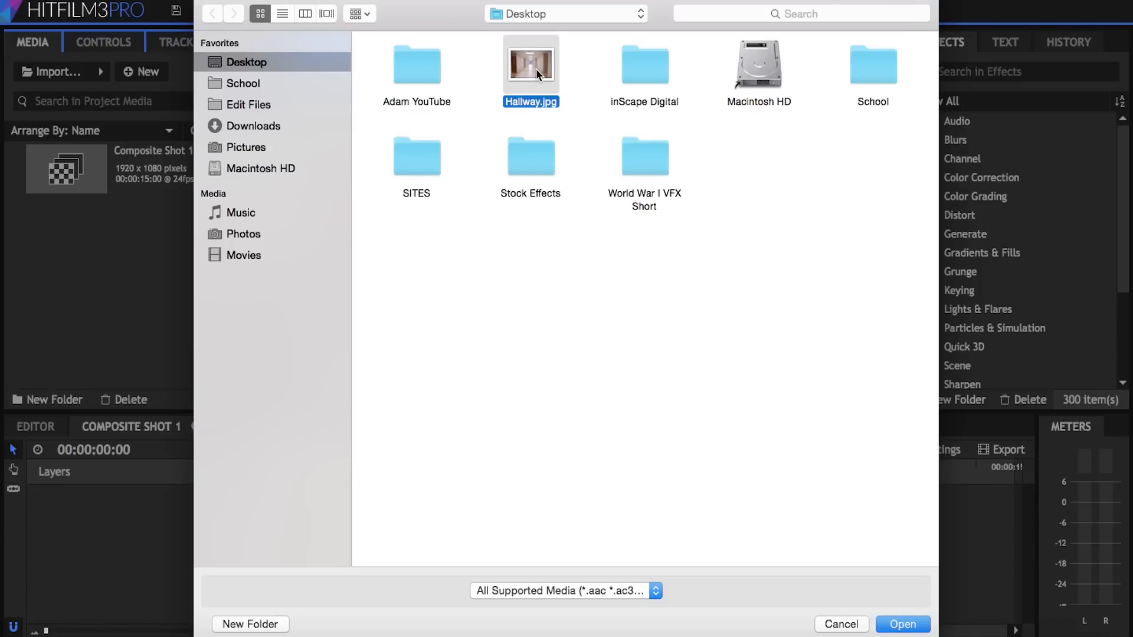
pyautogui.press('space')
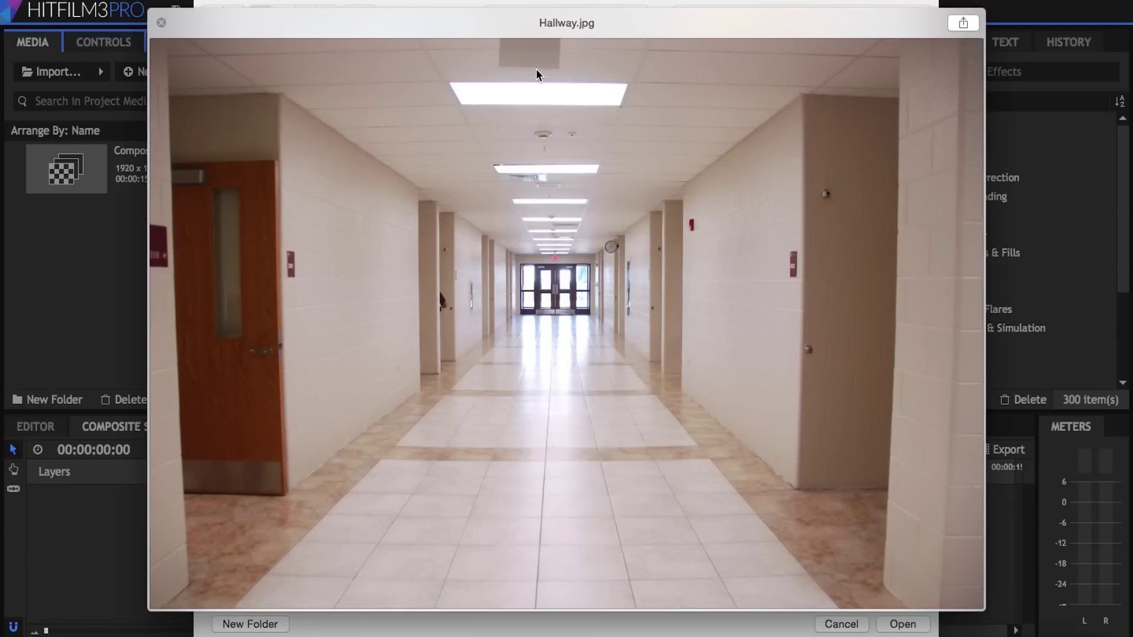
pyautogui.press('space')
pyautogui.press('Return')
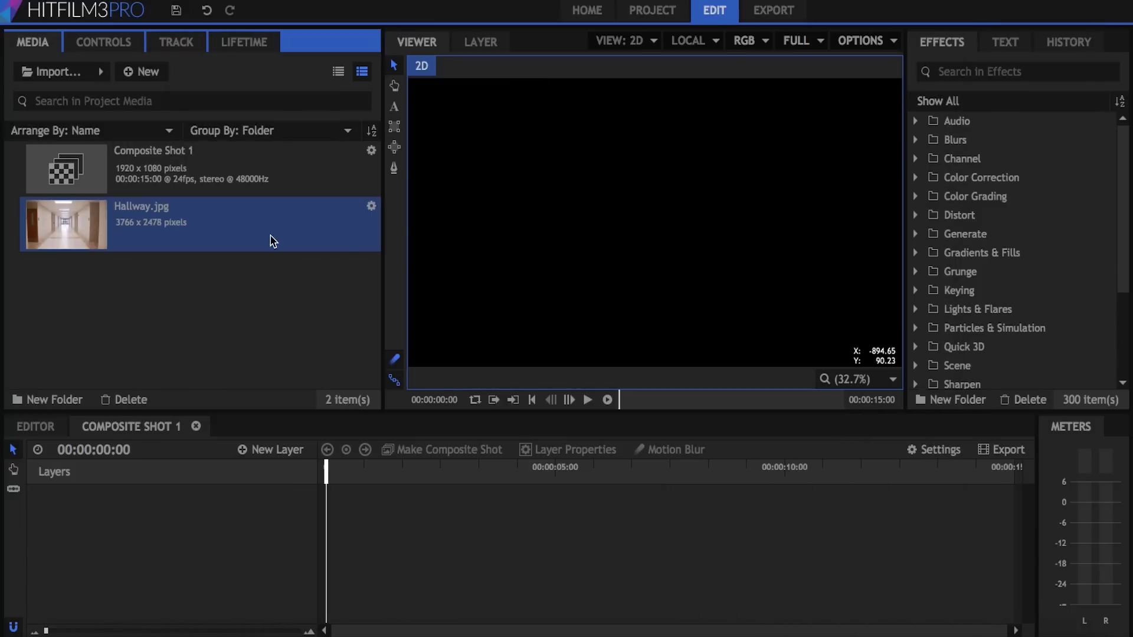
# - Add Hallway.jpg to Composite Shot 1 and shrink the image until it just covers the frame
pyautogui.moveTo(220, 239); pyautogui.dragTo(185, 525)
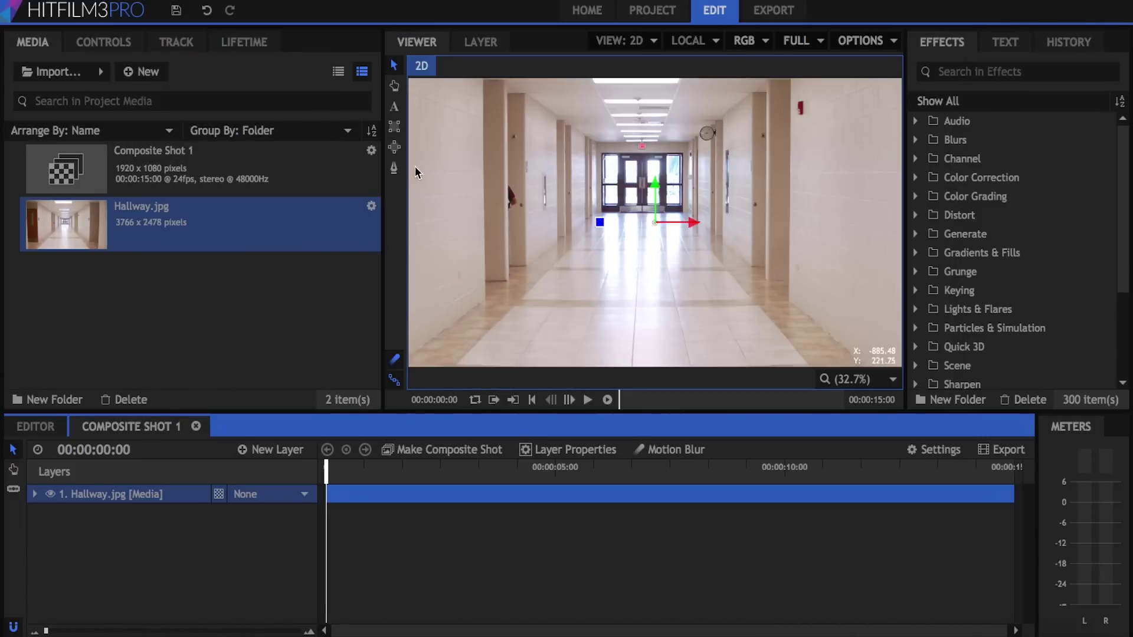
pyautogui.scroll(-3, 548, 178)
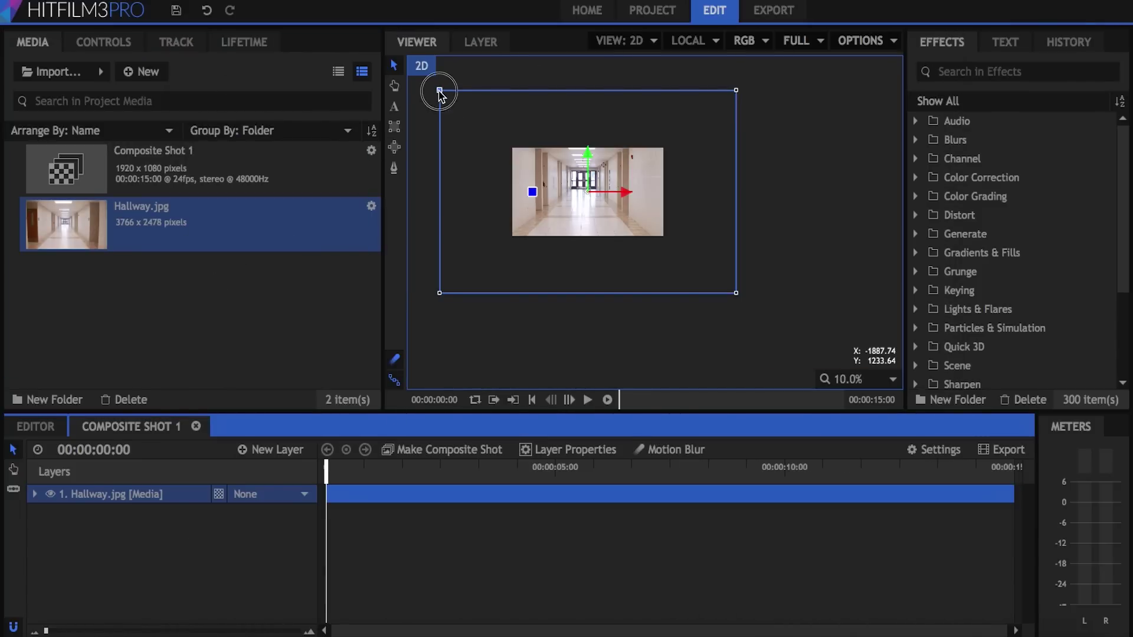
pyautogui.scroll(-2, 437, 94)
pyautogui.moveTo(479, 133); pyautogui.dragTo(501, 143)
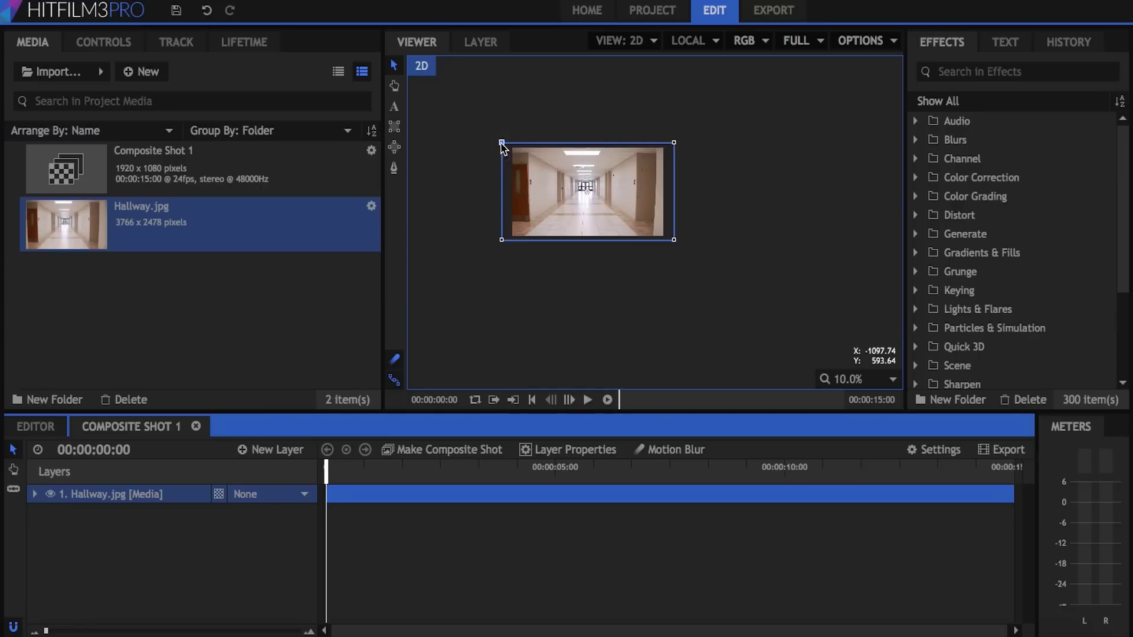
pyautogui.click(863, 378)
pyautogui.click(876, 548)
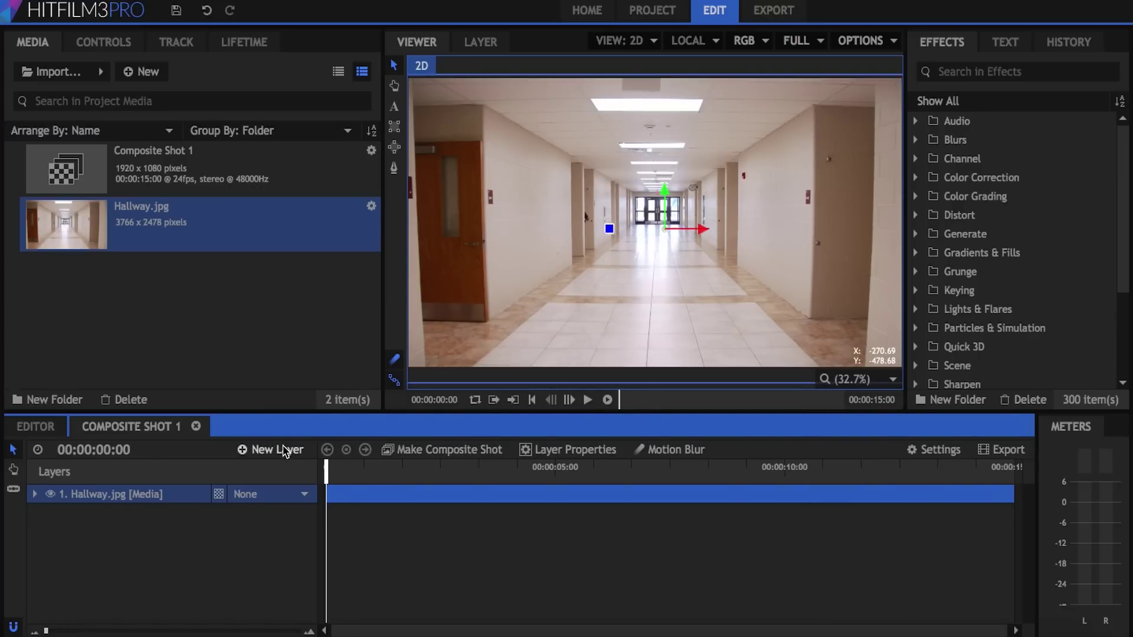
# - Convert the Hallway.jpg layer to a 3D plane and reposition it to about X 26.7, Y -67.8
pyautogui.click(218, 494)
pyautogui.click(235, 530)
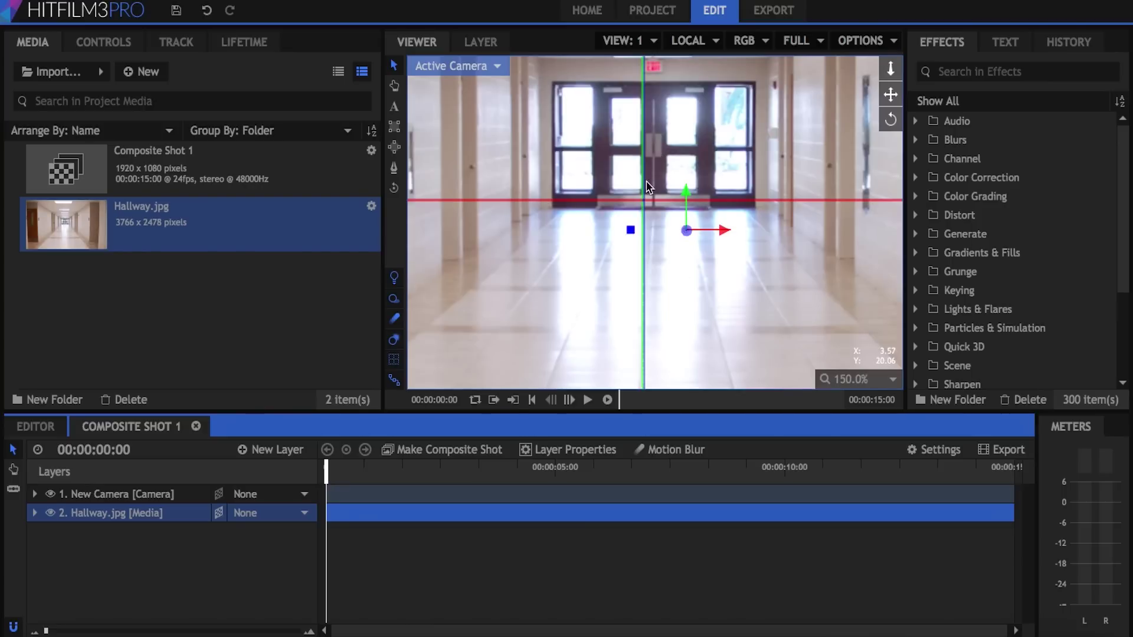
pyautogui.moveTo(819, 252); pyautogui.dragTo(800, 305)
pyautogui.click(867, 389)
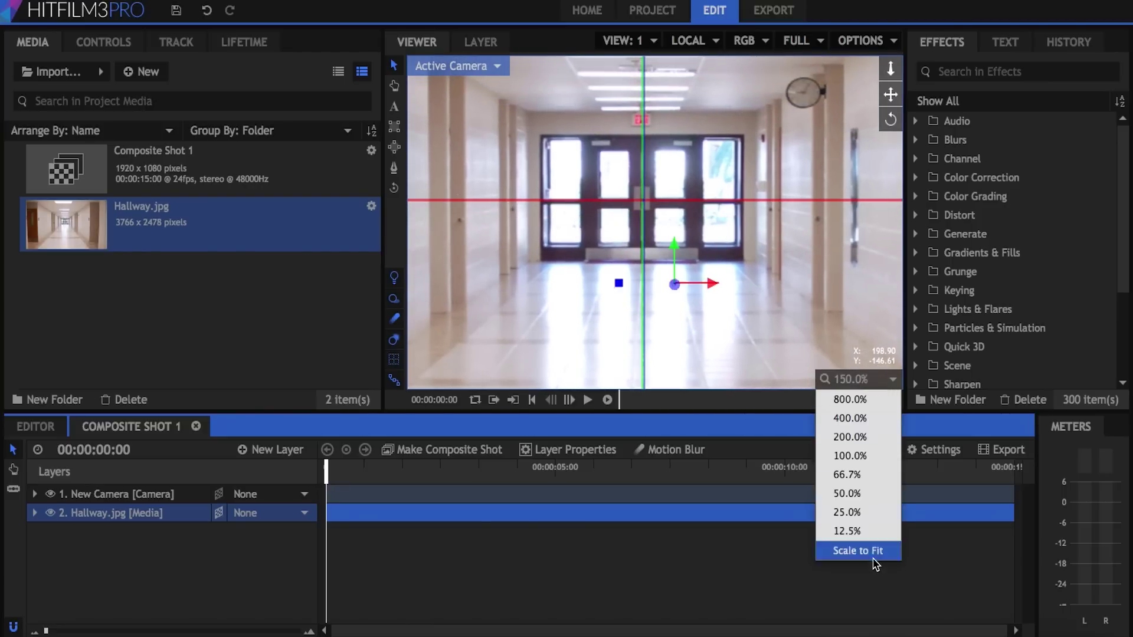
pyautogui.click(868, 550)
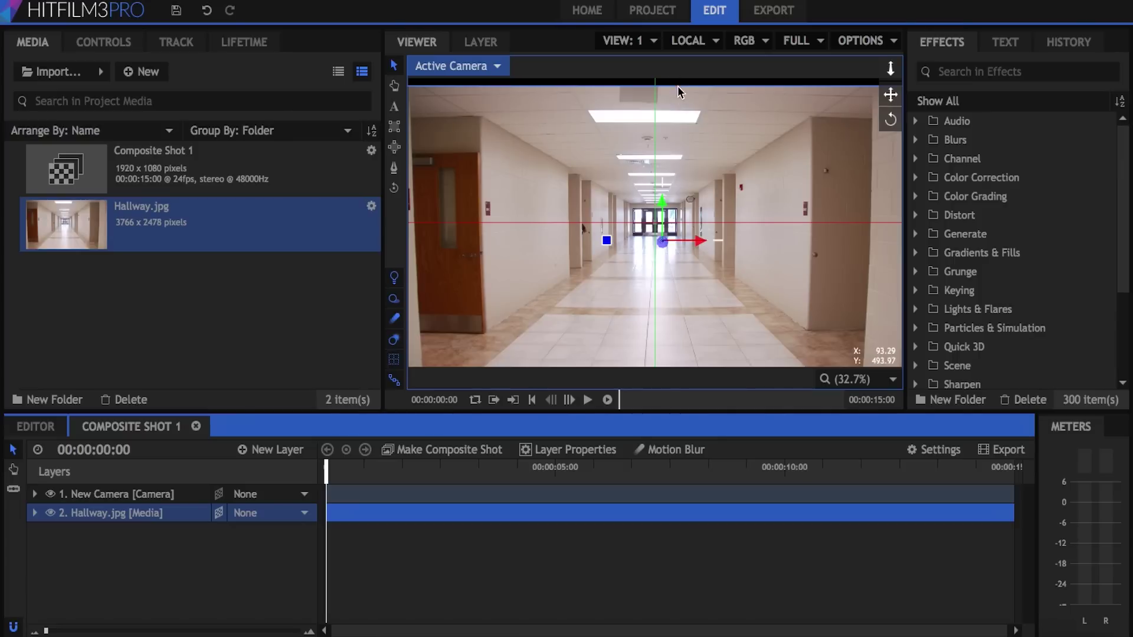
# - Set the hallway layer's scale to about 57.3%, 49.1%, 105.4% so the image fills the frame
pyautogui.click(103, 42)
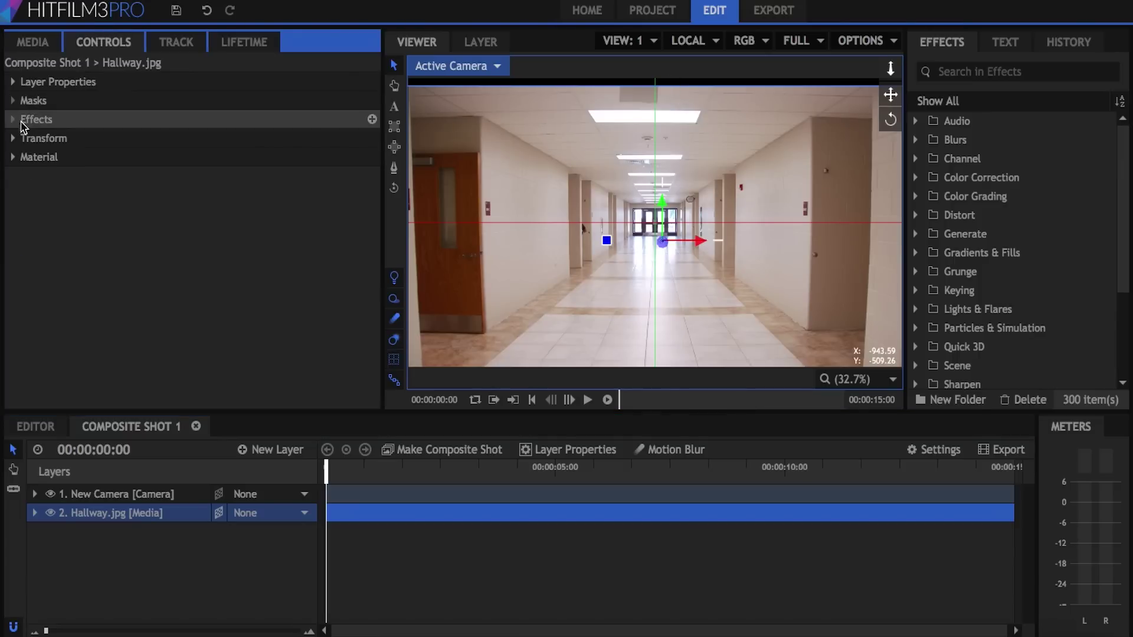
pyautogui.click(21, 138)
pyautogui.click(319, 213)
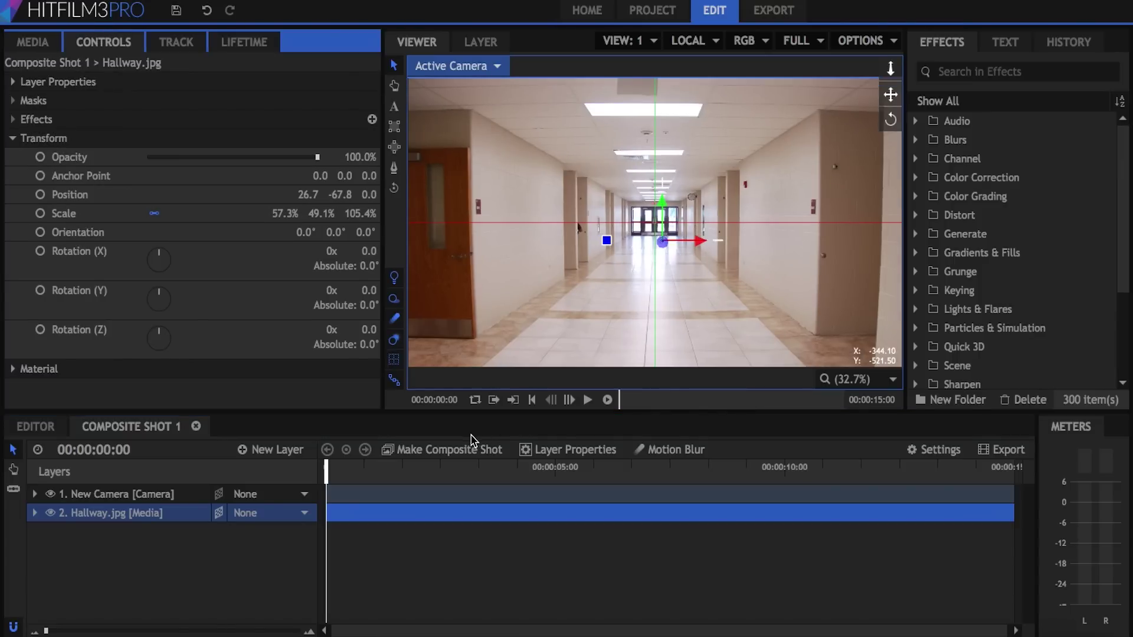
# - Switch the Hallway.jpg layer back to 2D and delete the New Camera layer
pyautogui.click(219, 513)
pyautogui.click(462, 555)
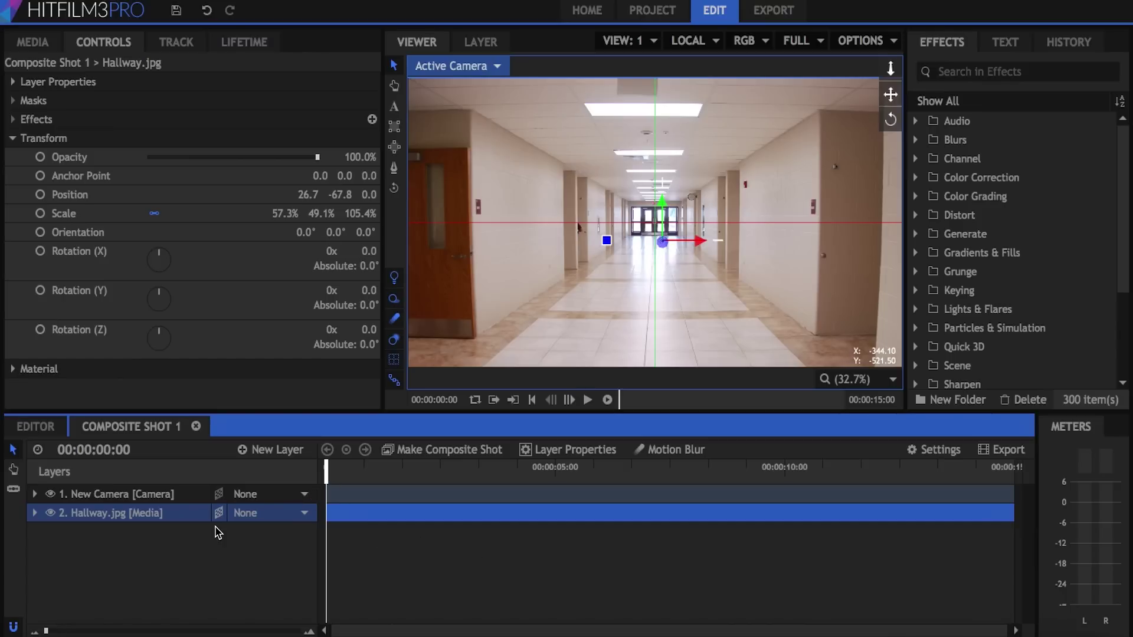
pyautogui.click(217, 516)
pyautogui.click(232, 527)
pyautogui.click(166, 496)
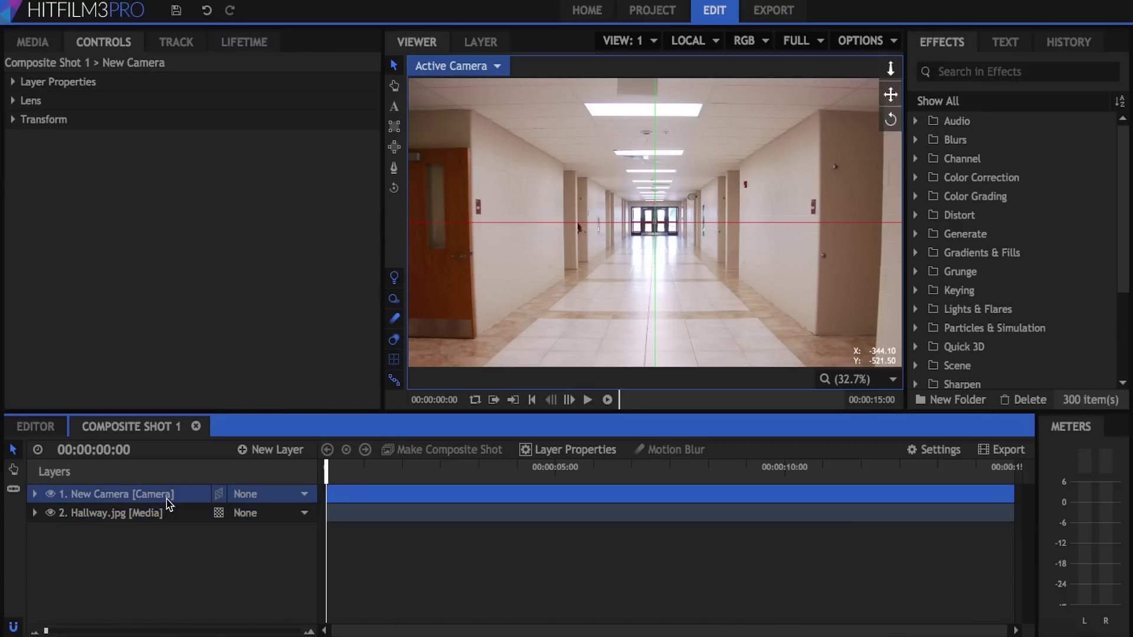
pyautogui.press('Delete')
pyautogui.click(315, 492)
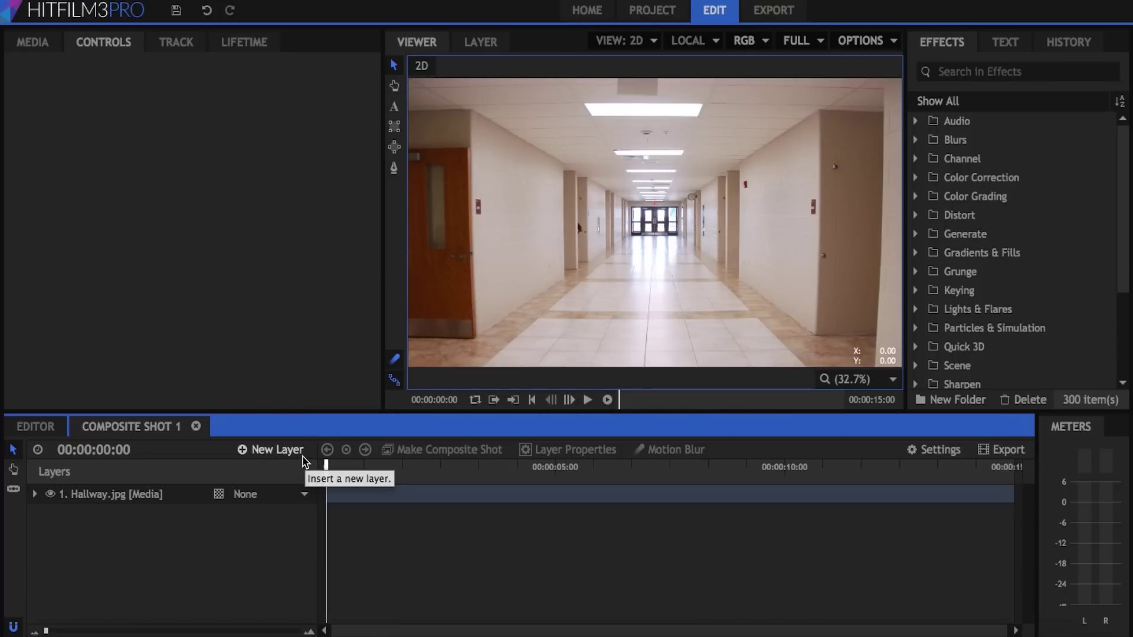
# - Create a 1920 x 1080 plane layer named "Left Wall"
pyautogui.click(284, 451)
pyautogui.click(265, 469)
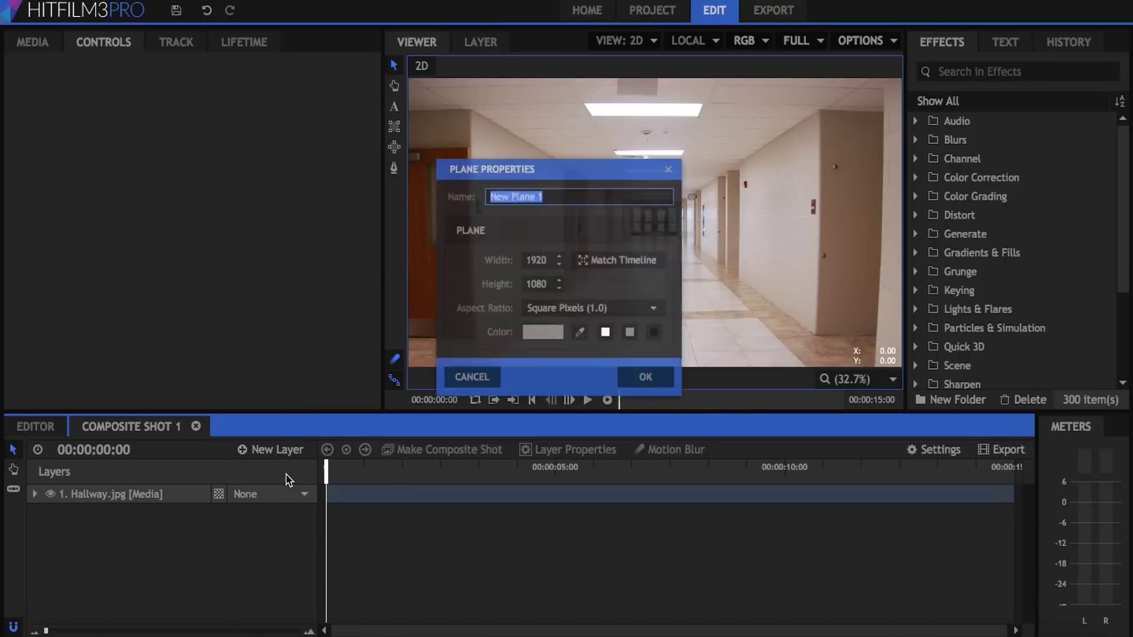
pyautogui.write('Left Wal')
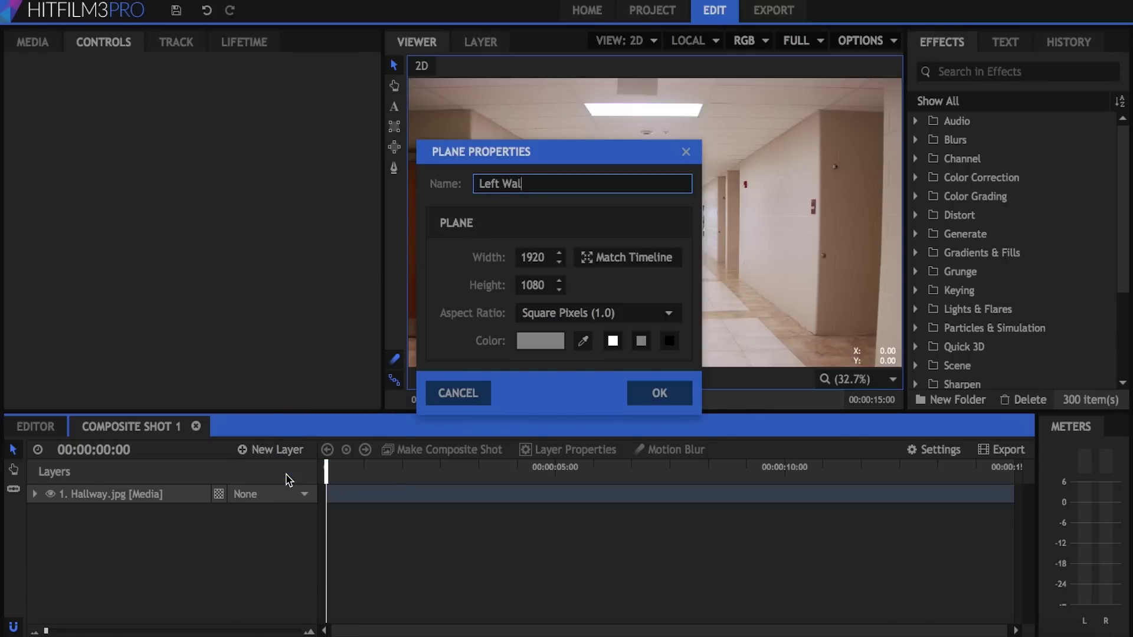
pyautogui.write('l')
pyautogui.press('Return')
# - Apply the Grid effect to the Left Wall plane and convert the layer to a 3D plane
pyautogui.write('grid')
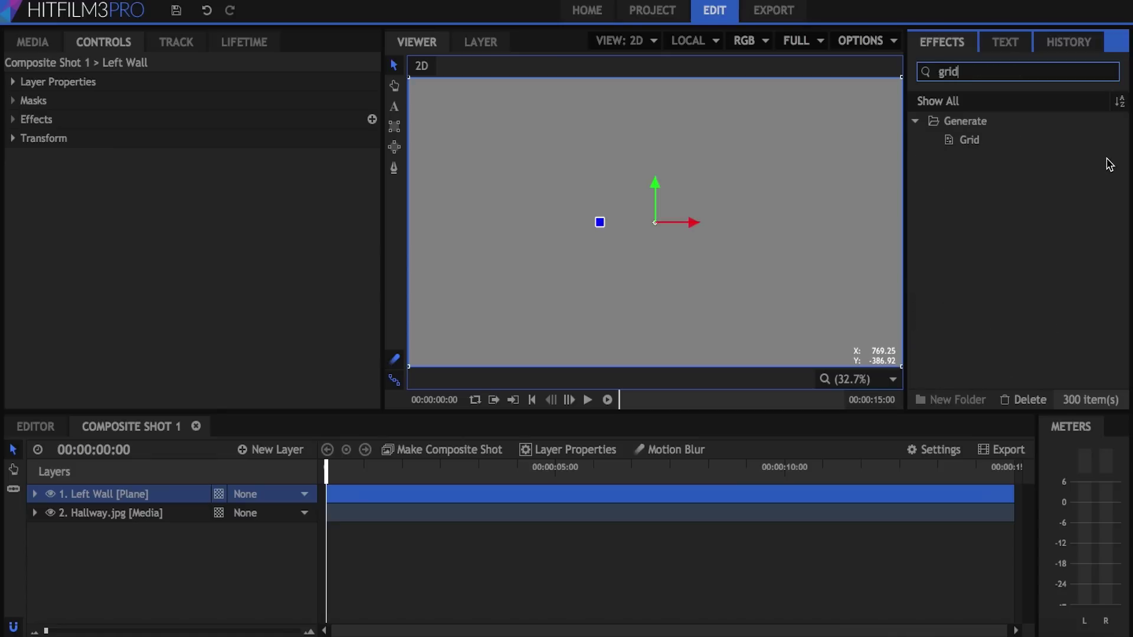
pyautogui.moveTo(1091, 140); pyautogui.dragTo(646, 227)
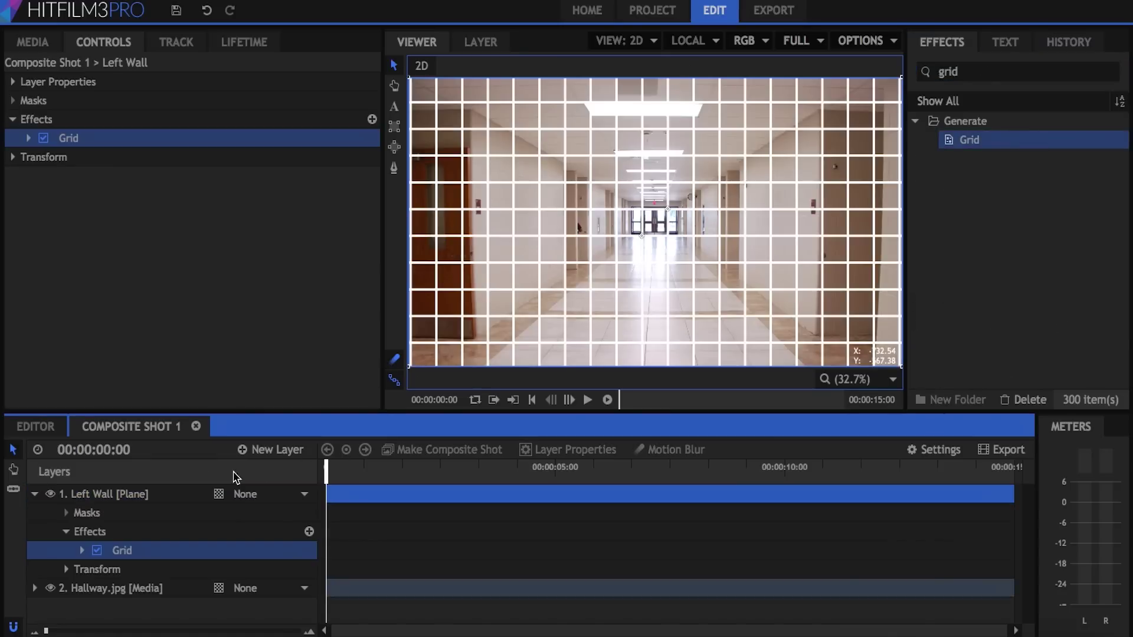
pyautogui.click(218, 494)
pyautogui.click(230, 532)
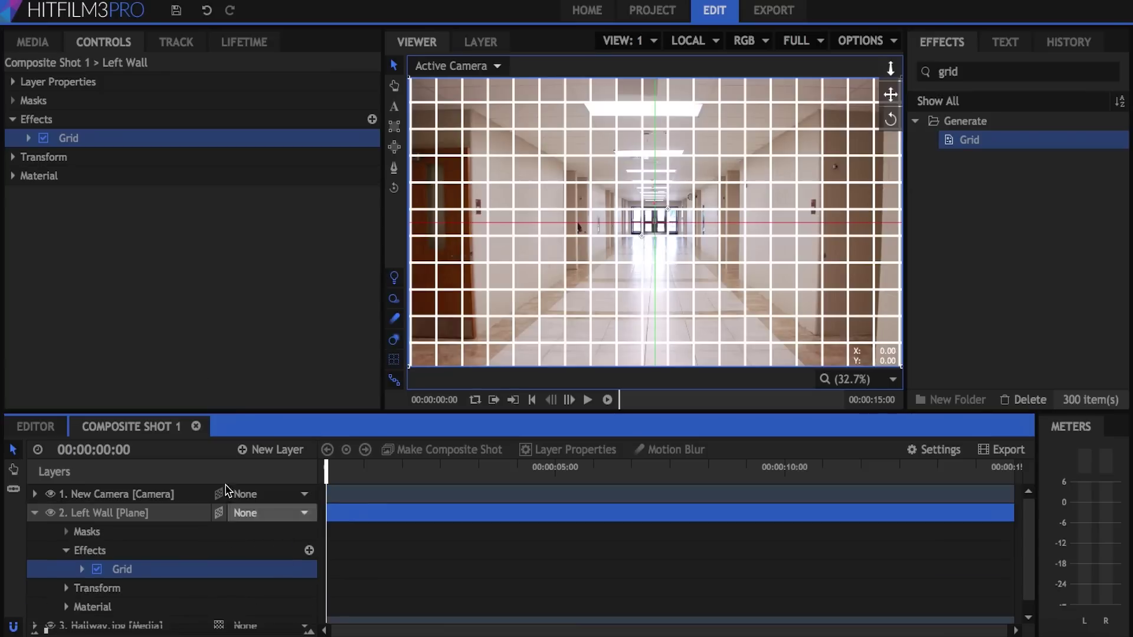
# - Set the Left Wall plane's Y rotation to 90°
pyautogui.click(12, 157)
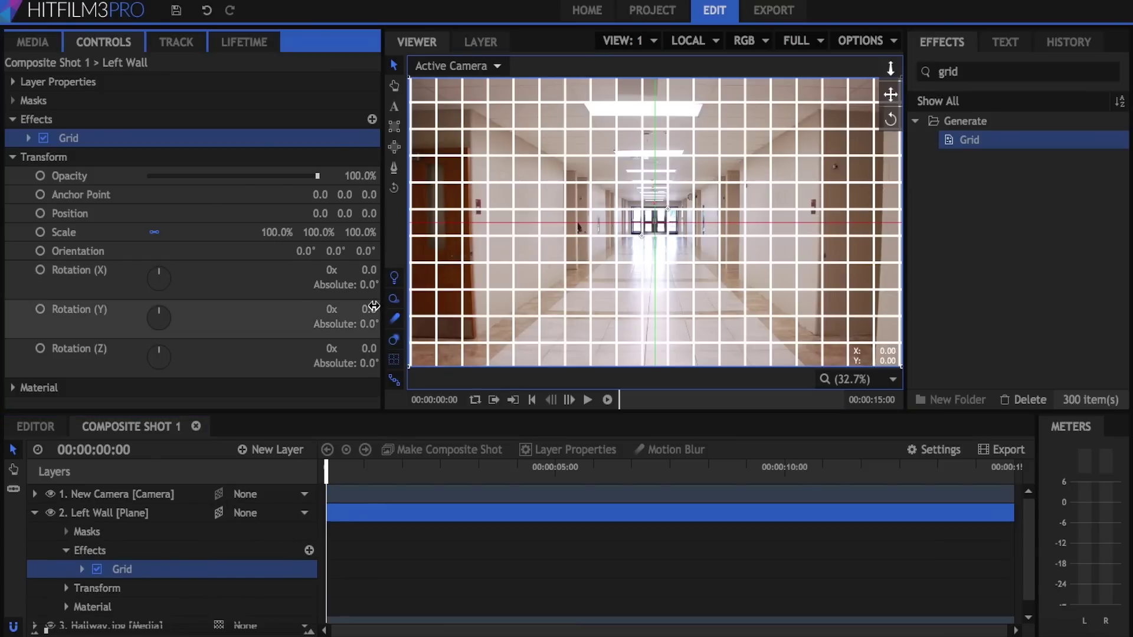
pyautogui.moveTo(373, 309); pyautogui.dragTo(381, 308)
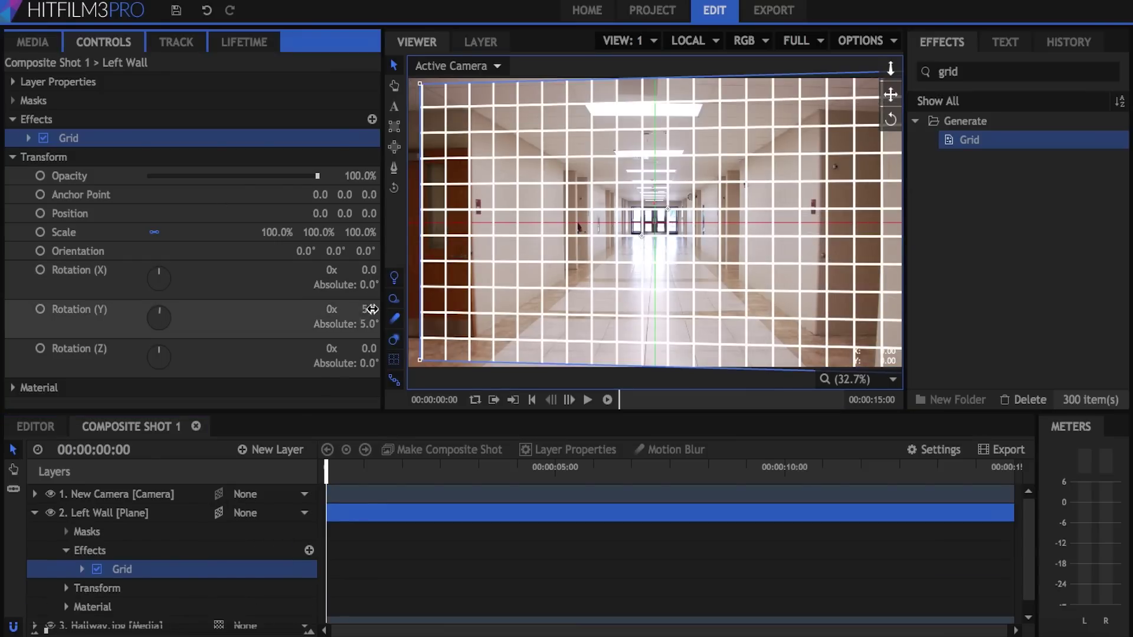
pyautogui.click(370, 309)
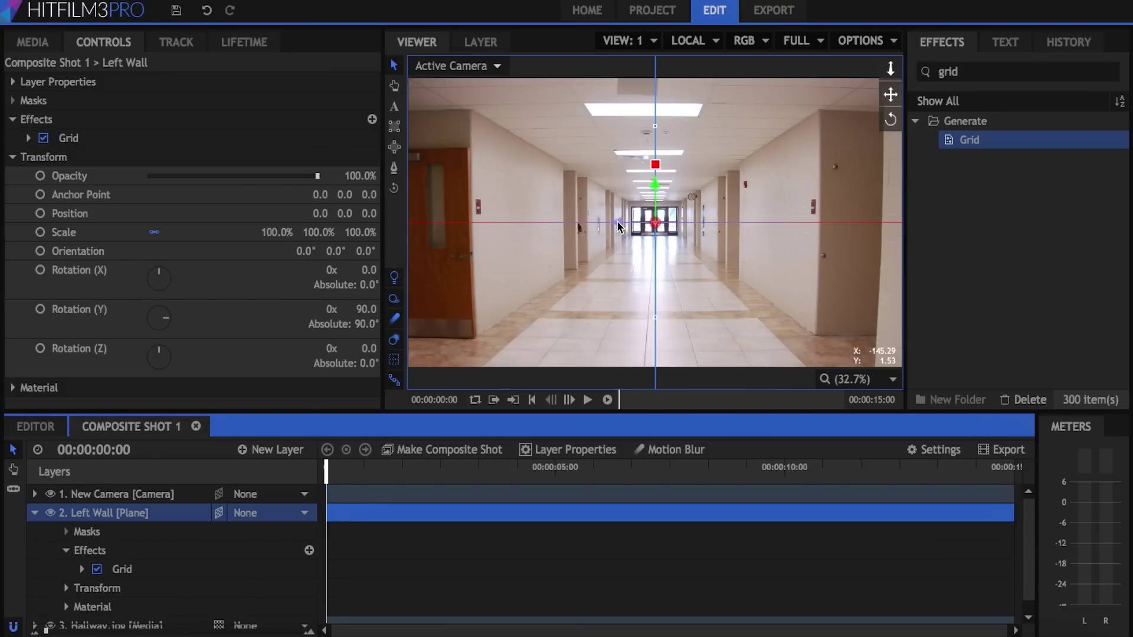
# - Move the Left Wall plane to about X -758.5 and stretch it to about 1281.8% by 88.4% along the hallway's left wall
pyautogui.moveTo(617, 226); pyautogui.dragTo(423, 204)
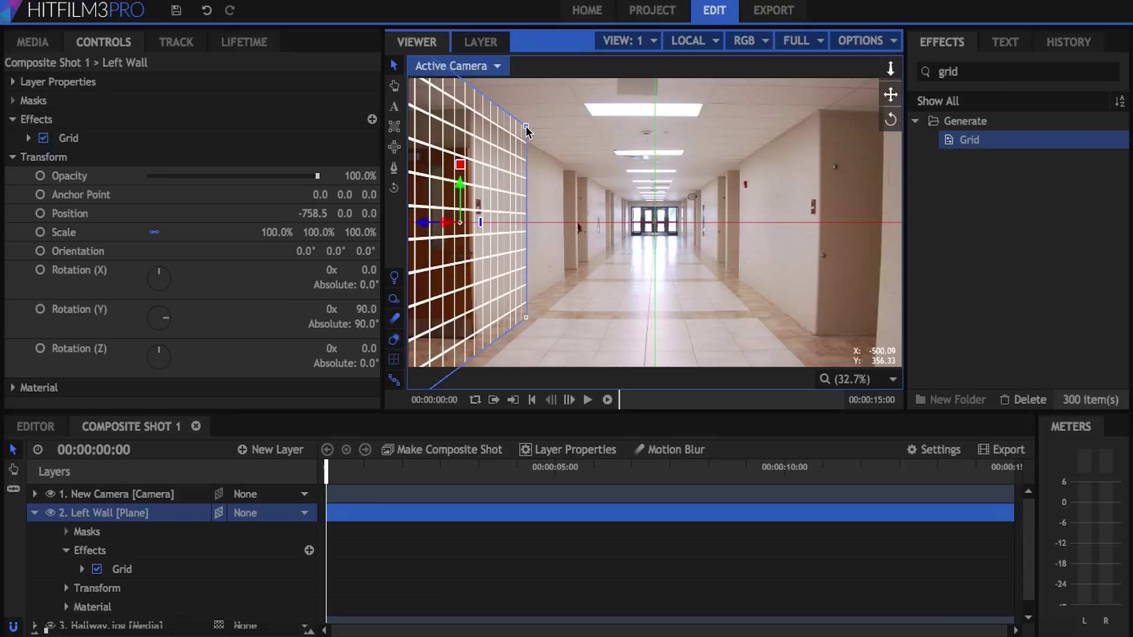
pyautogui.moveTo(527, 128); pyautogui.dragTo(628, 205)
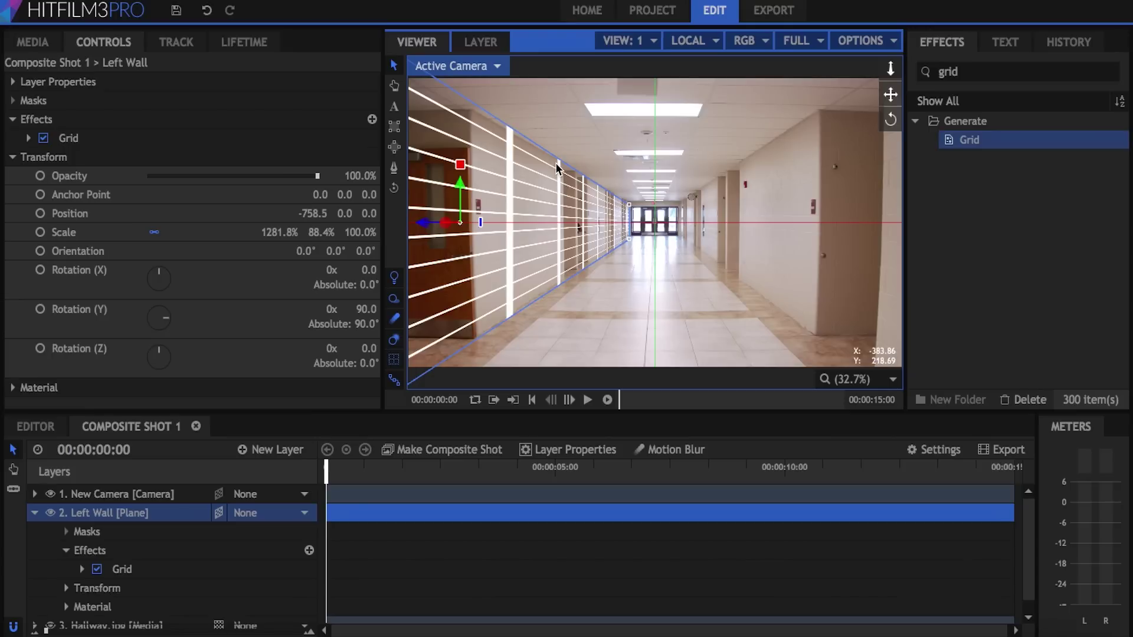
# - Duplicate the Left Wall layer and rename the copy "Right Wall"
pyautogui.click(152, 518)
pyautogui.rightClick(168, 522)
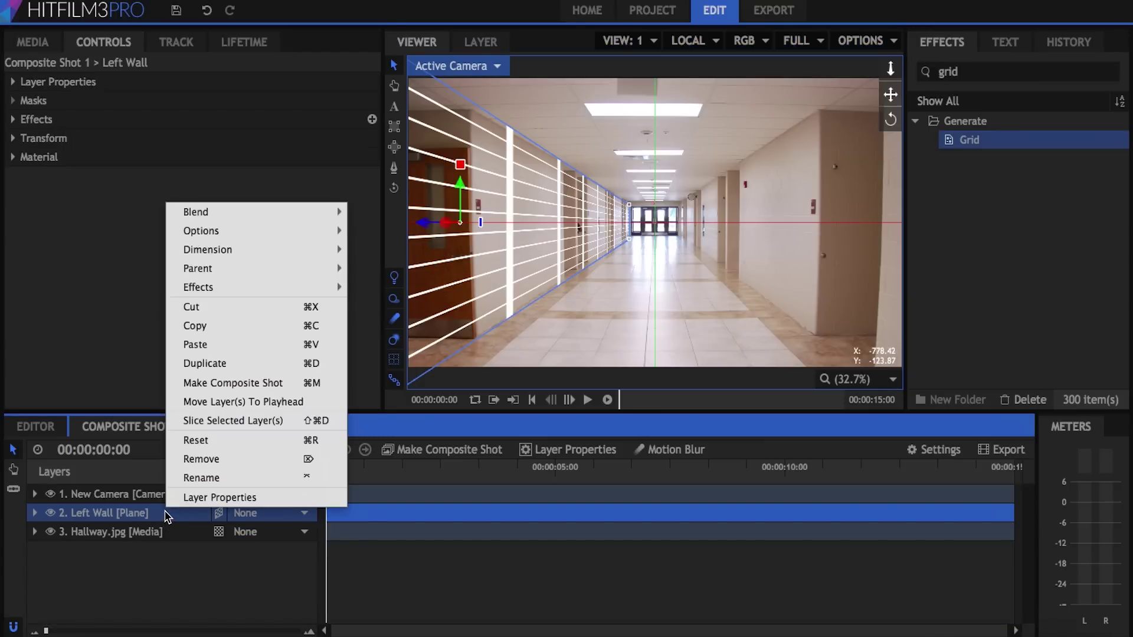
pyautogui.click(236, 363)
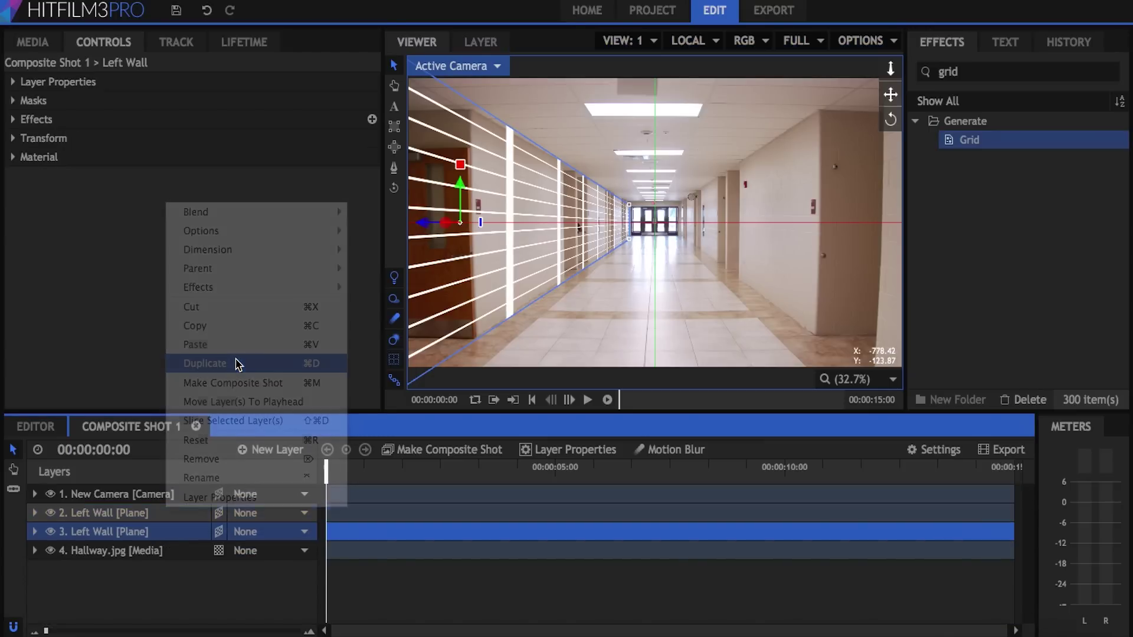
pyautogui.click(129, 515)
pyautogui.click(129, 514)
pyautogui.write('Right Wal')
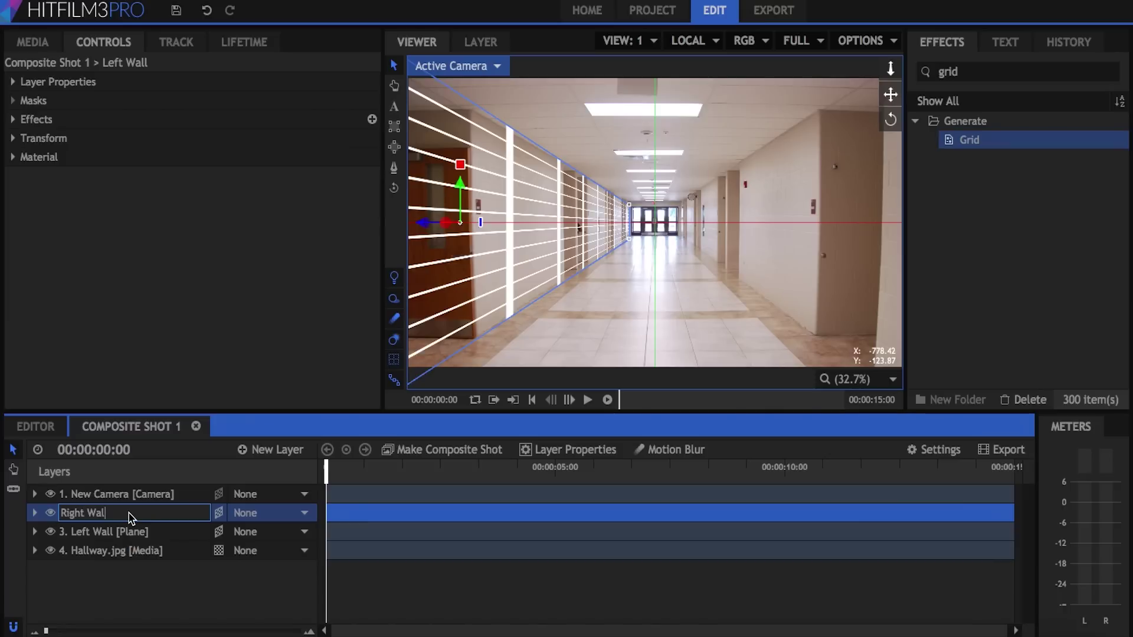
pyautogui.write('l')
pyautogui.press('Return')
# - Set the Right Wall plane's X position to 758.5 and fine-tune its far corner to match the hallway's right wall
pyautogui.click(13, 138)
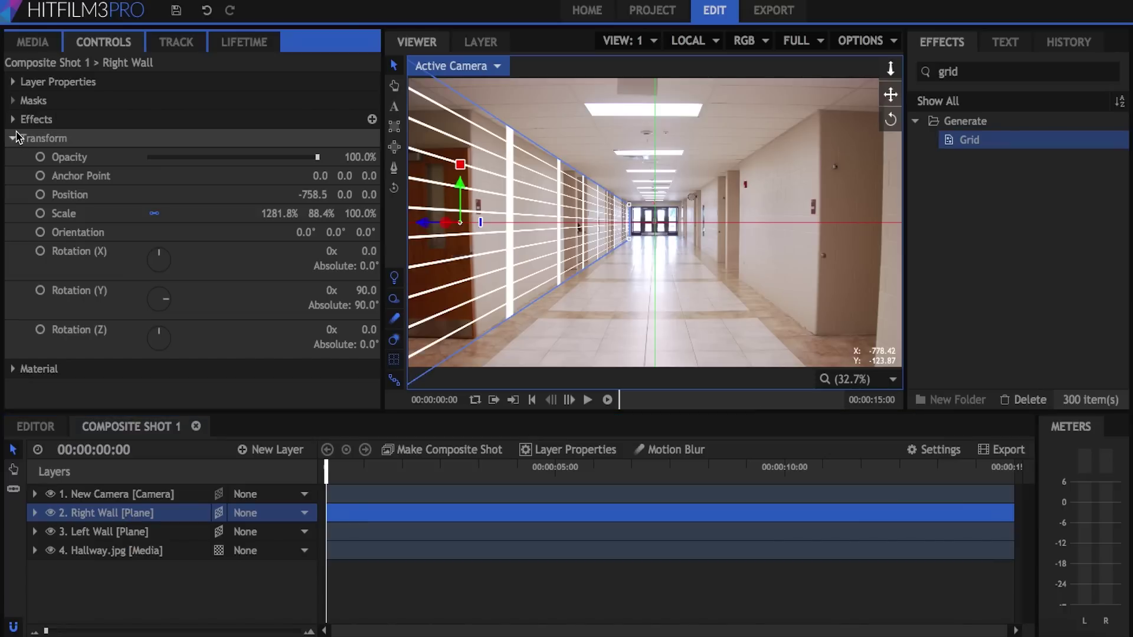
pyautogui.click(300, 194)
pyautogui.click(314, 195)
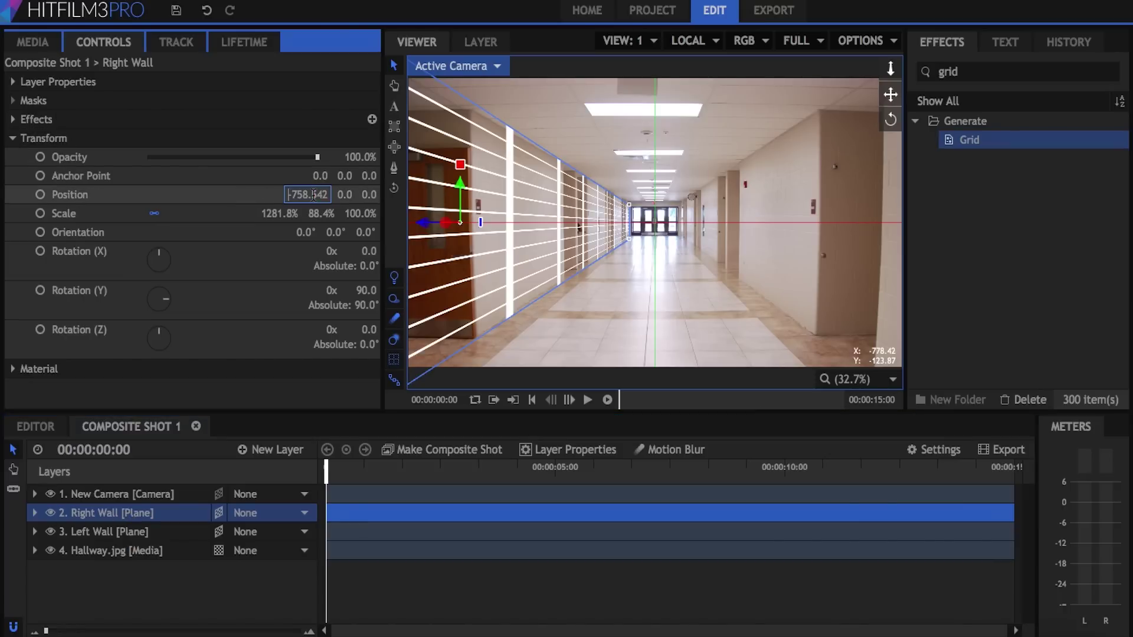
pyautogui.press('BackSpace')
pyautogui.press('Return')
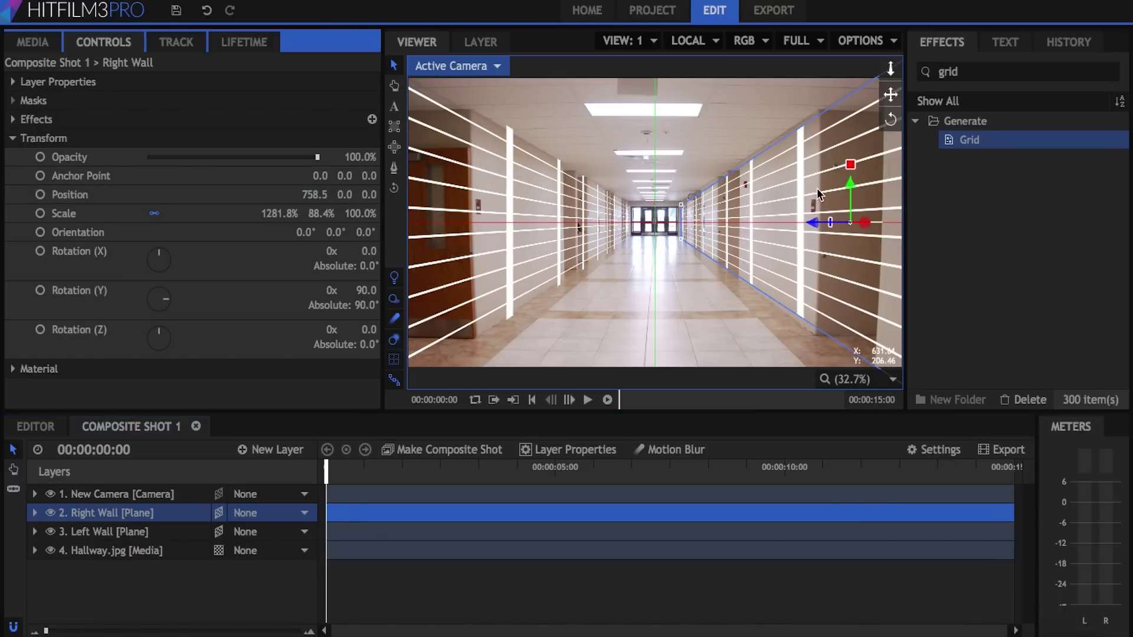
pyautogui.moveTo(680, 204); pyautogui.dragTo(680, 205)
# - Create another plane layer named "Floor"
pyautogui.click(138, 533)
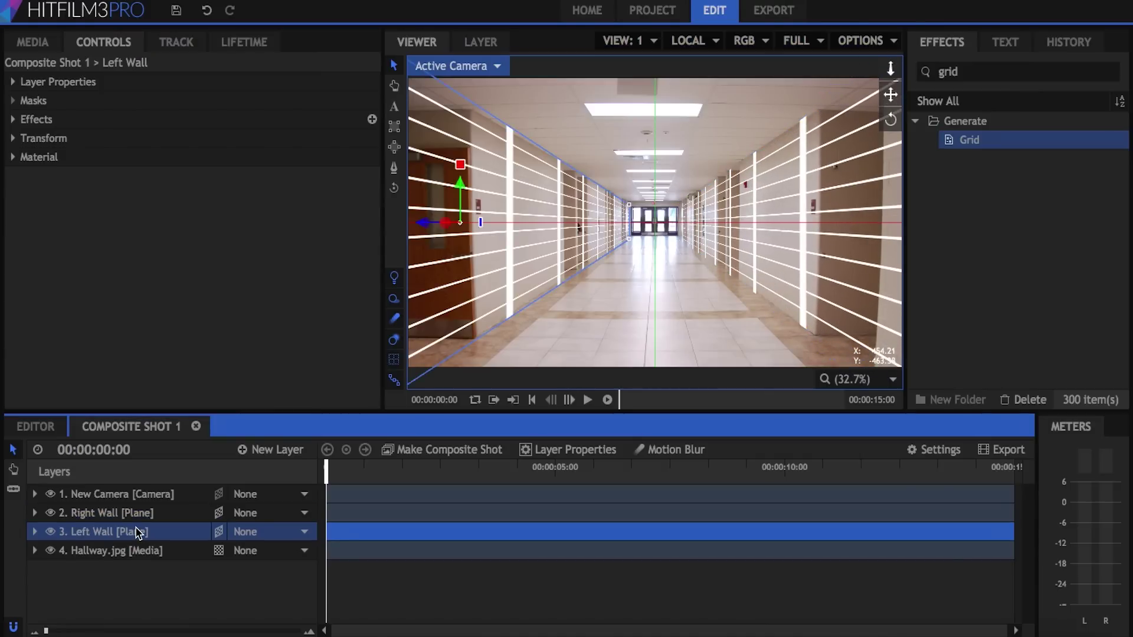
pyautogui.click(270, 451)
pyautogui.click(266, 466)
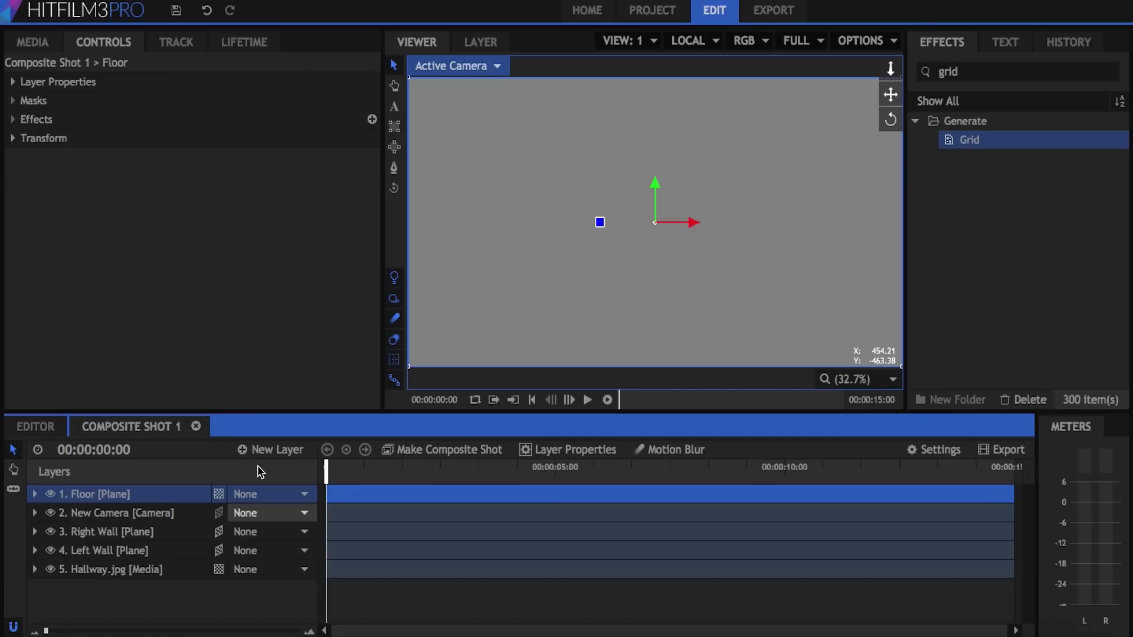
# - Turn the Floor layer into a 3D plane with the Grid effect and hide the Right Wall and Left Wall layers
pyautogui.click(218, 493)
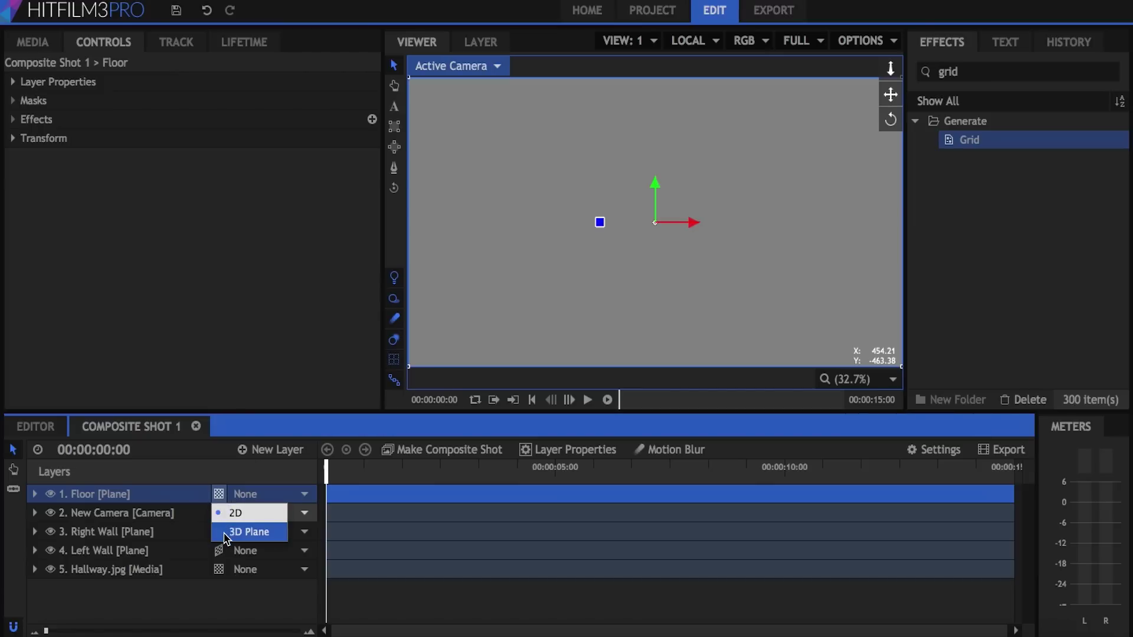
pyautogui.click(249, 516)
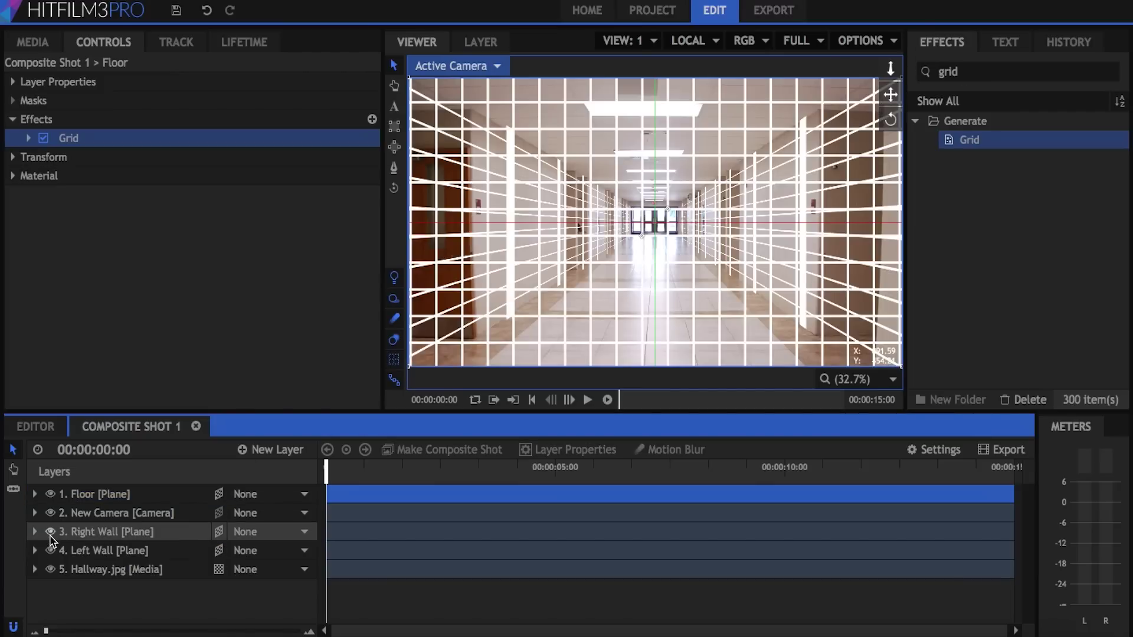
pyautogui.click(51, 532)
pyautogui.click(51, 551)
# - Rotate the Floor plane 90° about X, lower it to about Y -541.3 and stretch it to about 98.3% by 3078.4% along the hallway floor
pyautogui.click(131, 496)
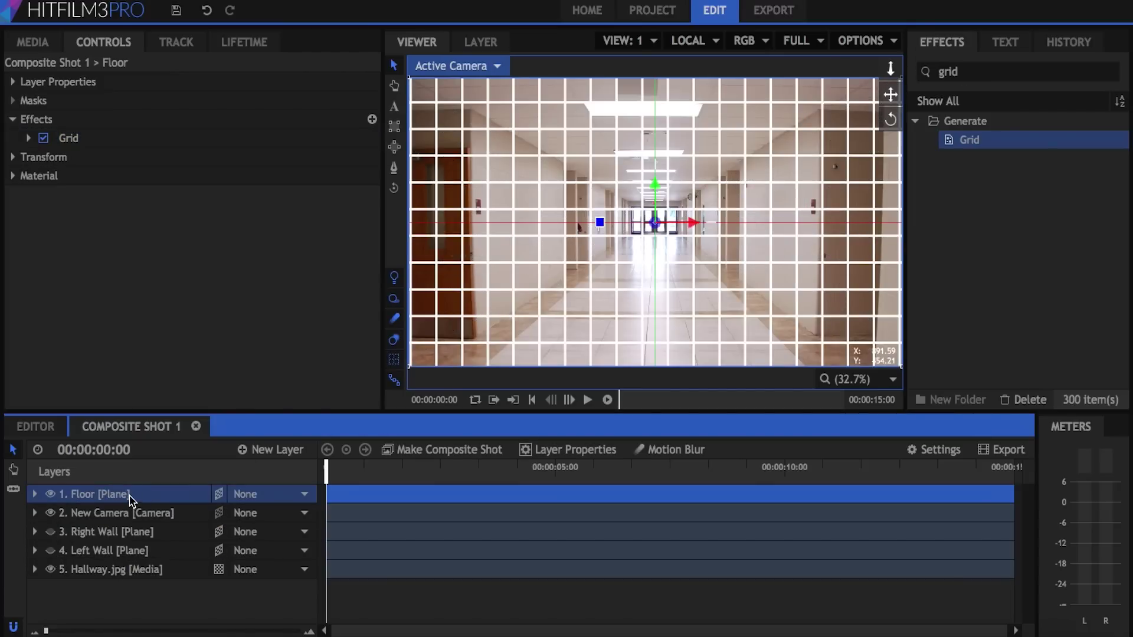
pyautogui.click(13, 157)
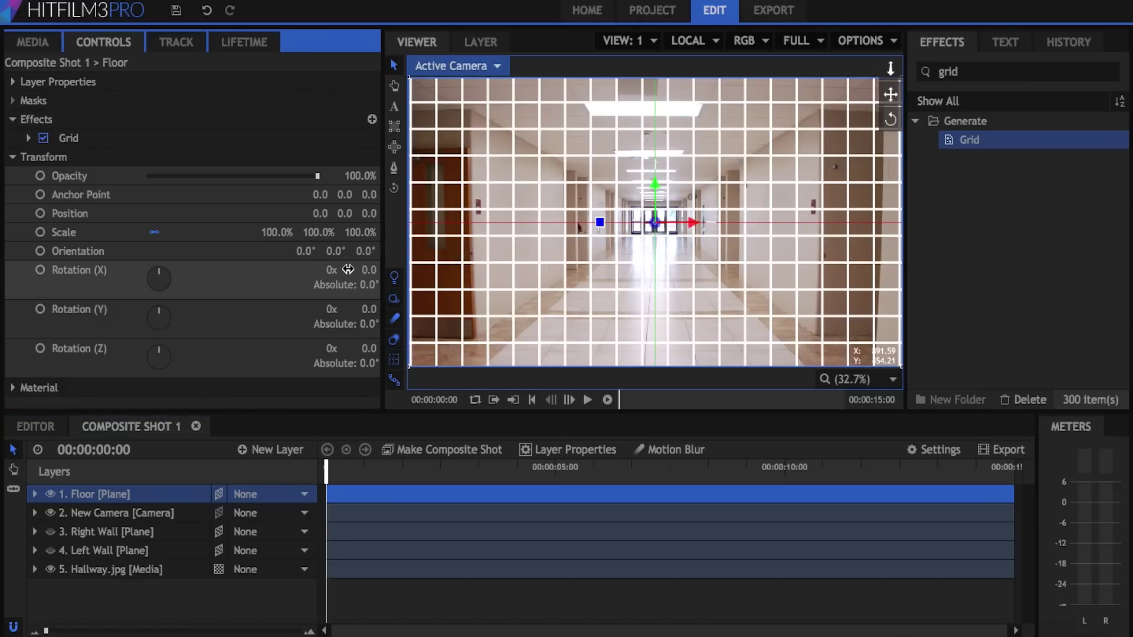
pyautogui.click(362, 269)
pyautogui.write('90')
pyautogui.press('Return')
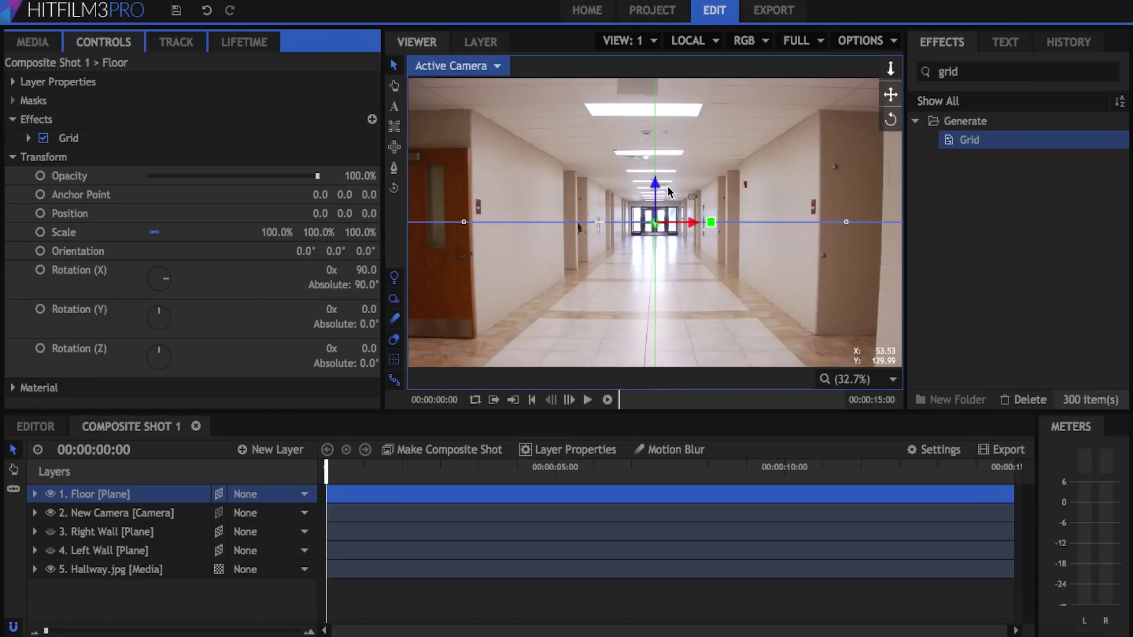
pyautogui.moveTo(657, 199); pyautogui.dragTo(631, 236)
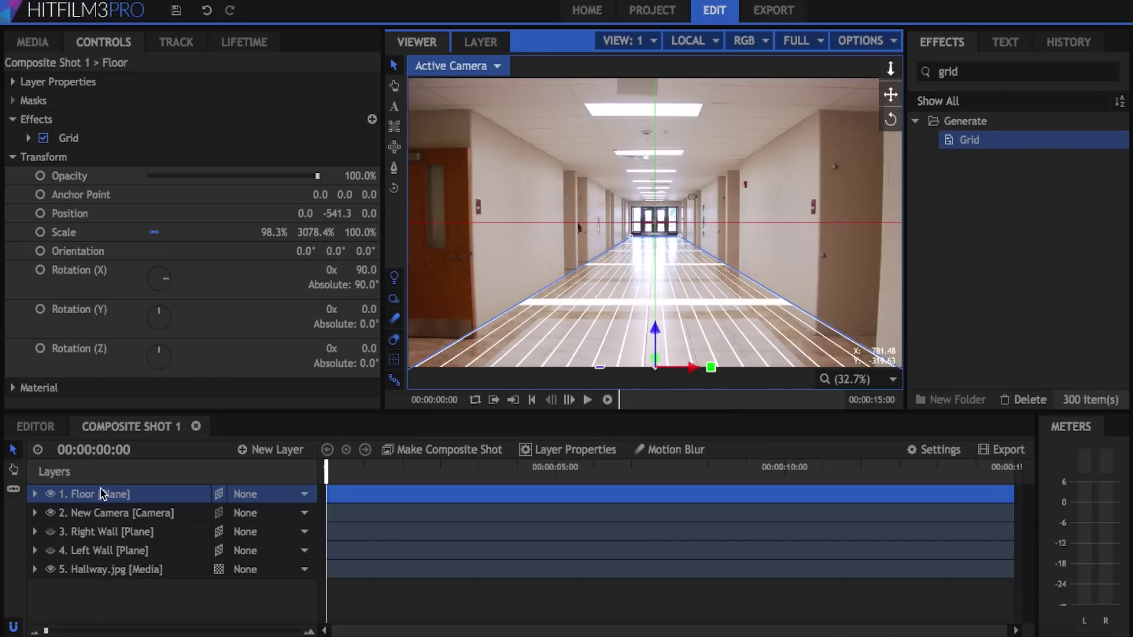
# - Duplicate the Floor layer and rename the copy "Ceiling"
pyautogui.click(133, 493)
pyautogui.hotkey('ctrl', 'd')
pyautogui.click(133, 492)
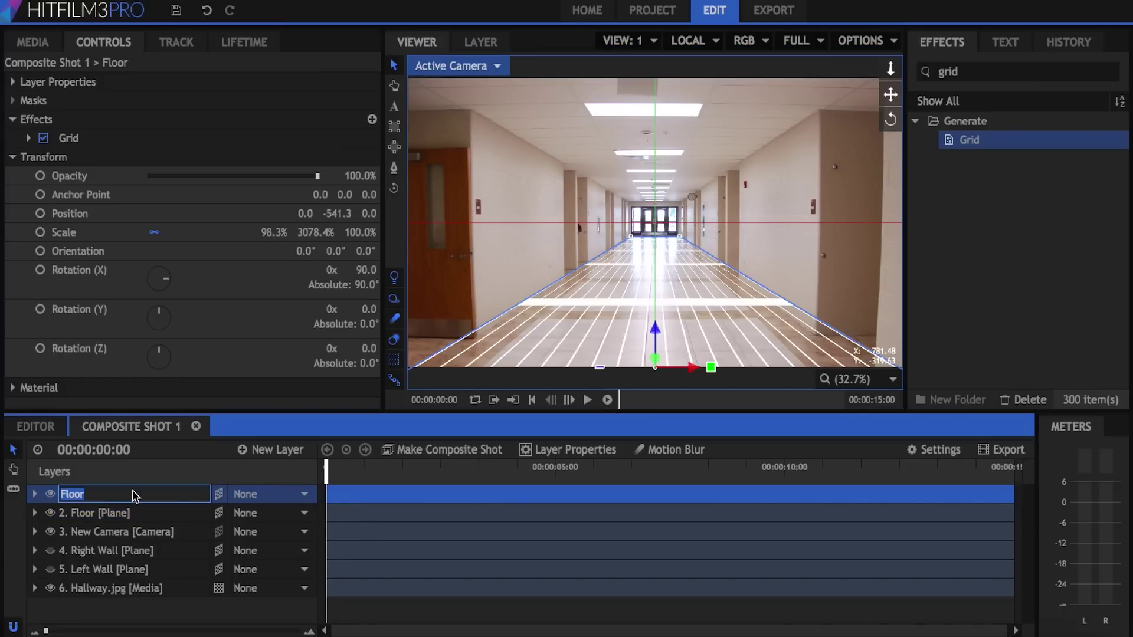
pyautogui.write('Ceiling')
pyautogui.press('Return')
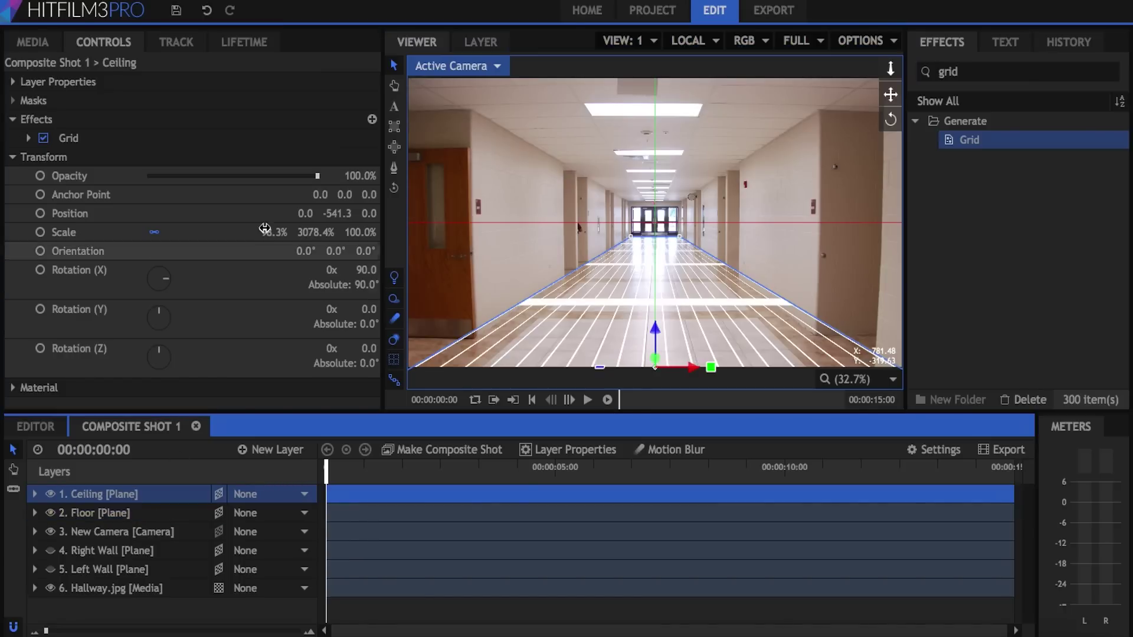
# - Set the Ceiling plane's Y position to 541.3 and show the Right Wall and Left Wall layers again
pyautogui.click(323, 213)
pyautogui.click(329, 213)
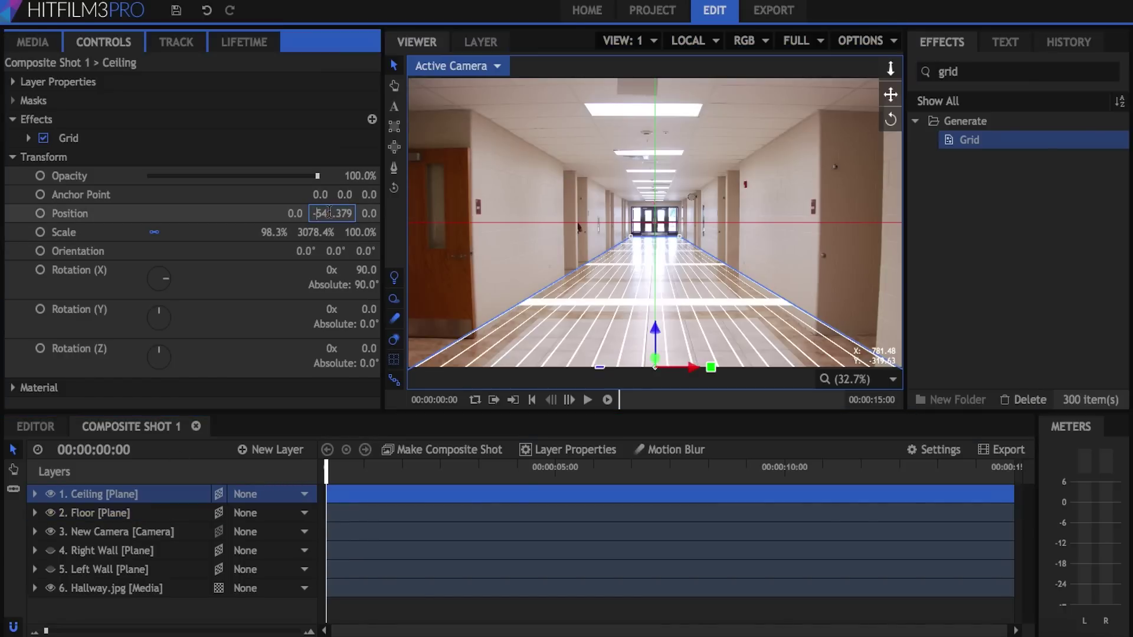
pyautogui.press('BackSpace')
pyautogui.press('Return')
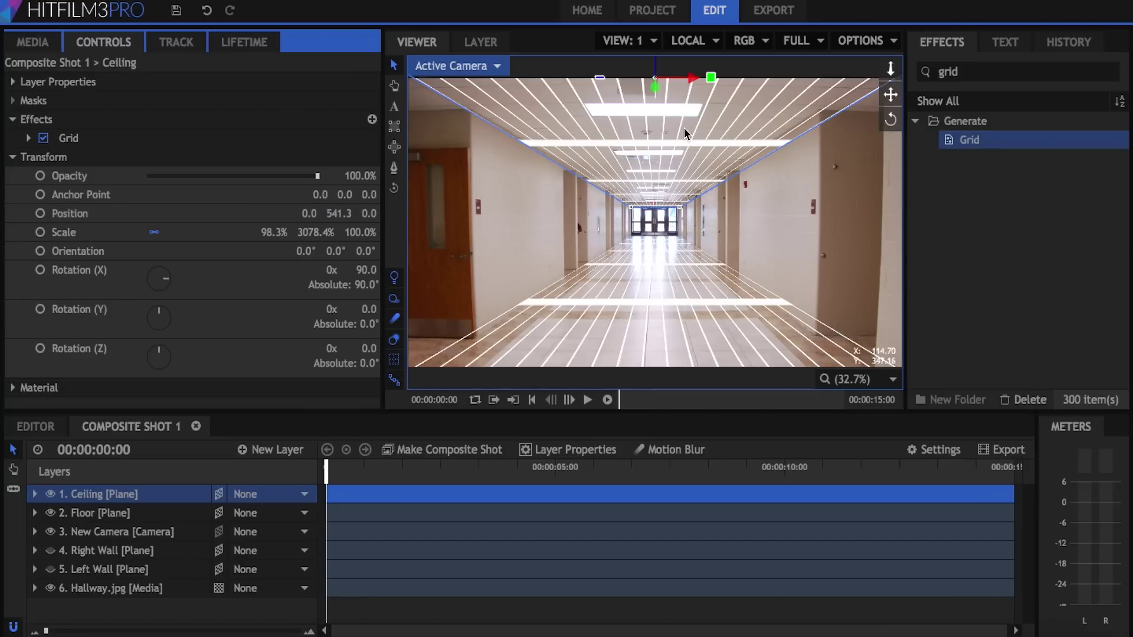
pyautogui.click(50, 550)
pyautogui.click(49, 569)
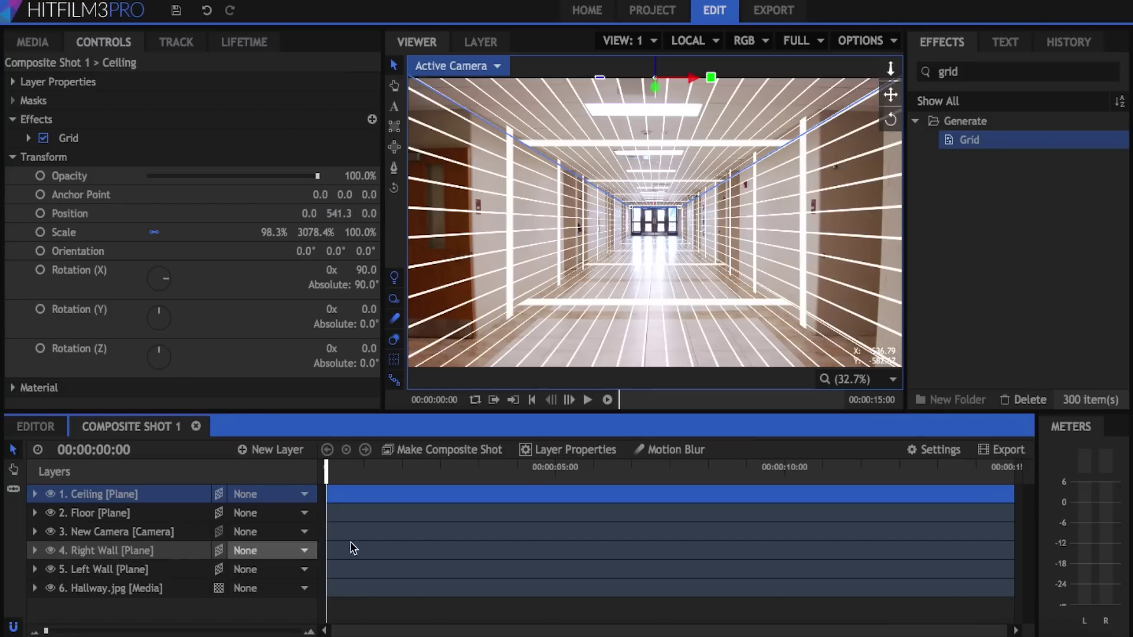
pyautogui.click(387, 593)
# - Examine the corridor of grid planes from several angles in the Perspective view with the reference grid hidden
pyautogui.click(447, 66)
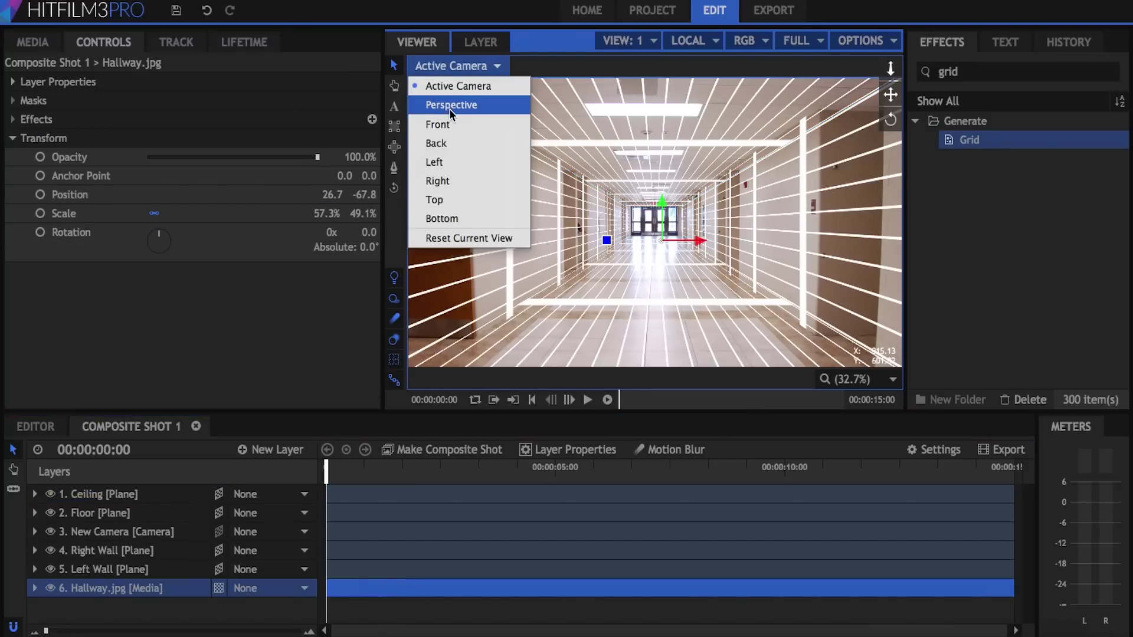
pyautogui.click(448, 106)
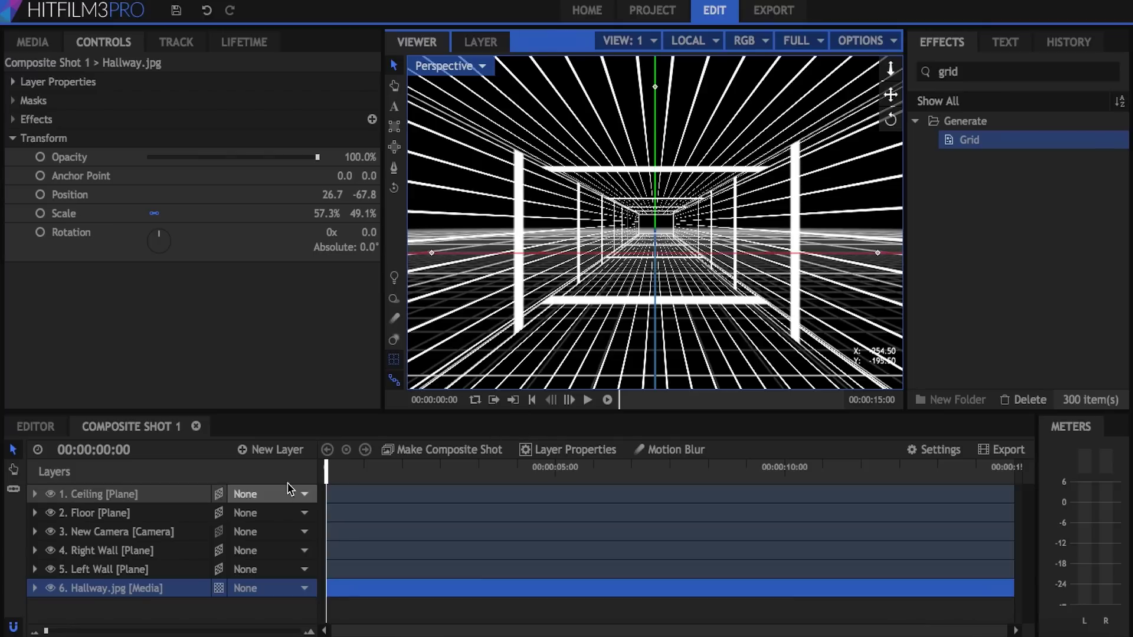
pyautogui.click(394, 359)
pyautogui.click(394, 188)
pyautogui.moveTo(531, 230); pyautogui.dragTo(670, 276)
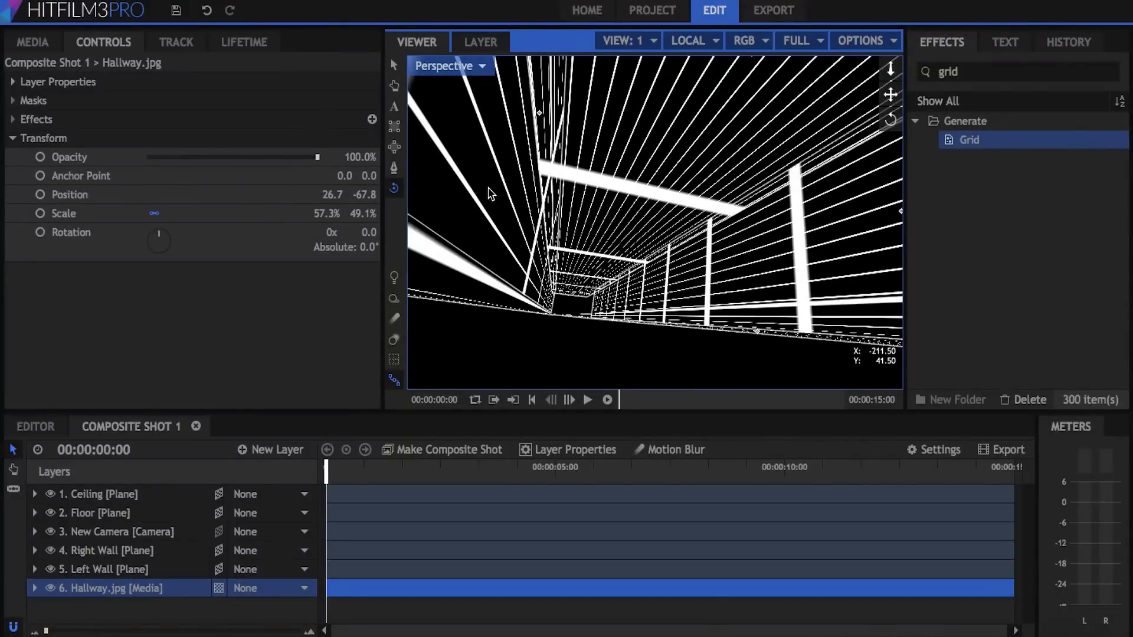
pyautogui.moveTo(602, 307); pyautogui.dragTo(602, 262)
# - Stretch the Left Wall plane taller so it overlaps the ceiling and floor planes, and return to the Active Camera view
pyautogui.click(394, 65)
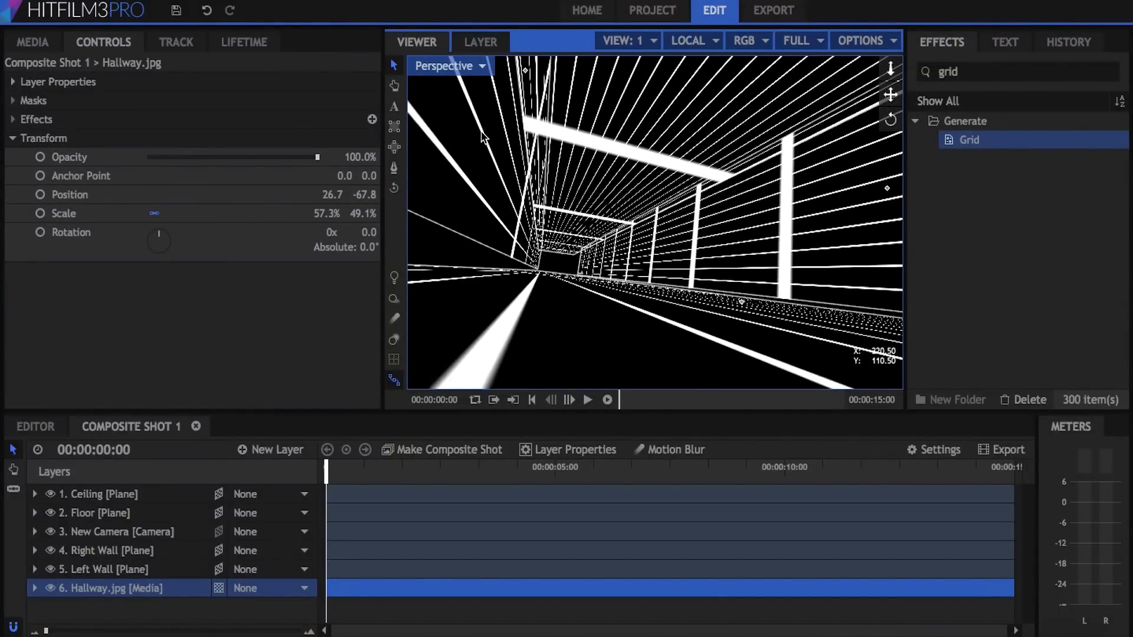
pyautogui.click(485, 138)
pyautogui.moveTo(536, 275); pyautogui.dragTo(517, 82)
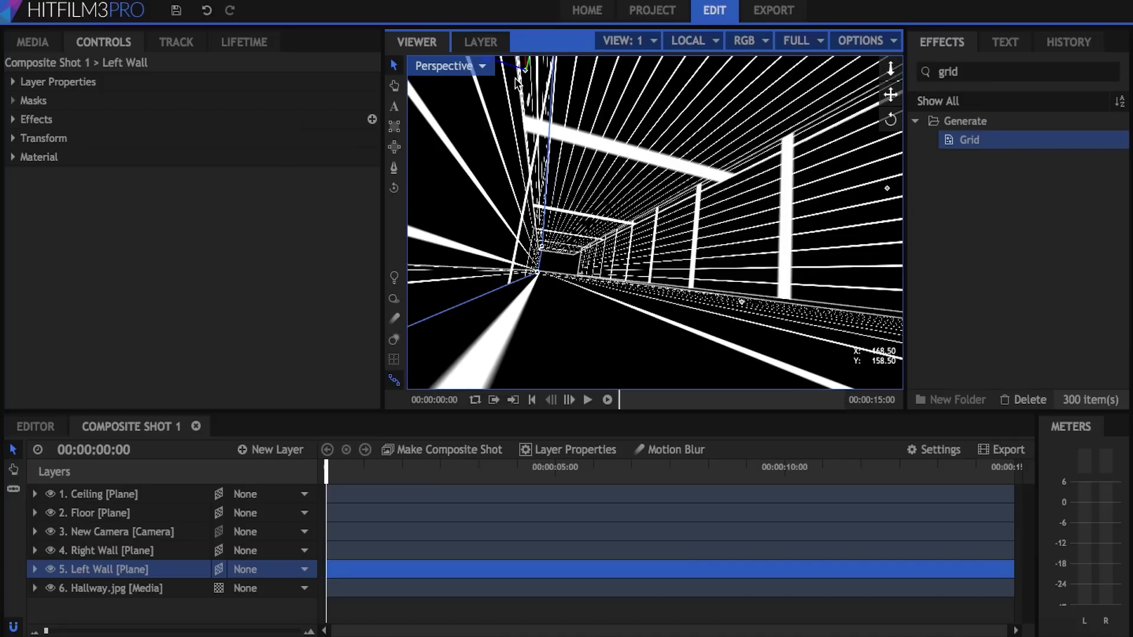
pyautogui.click(393, 188)
pyautogui.moveTo(590, 268); pyautogui.dragTo(448, 77)
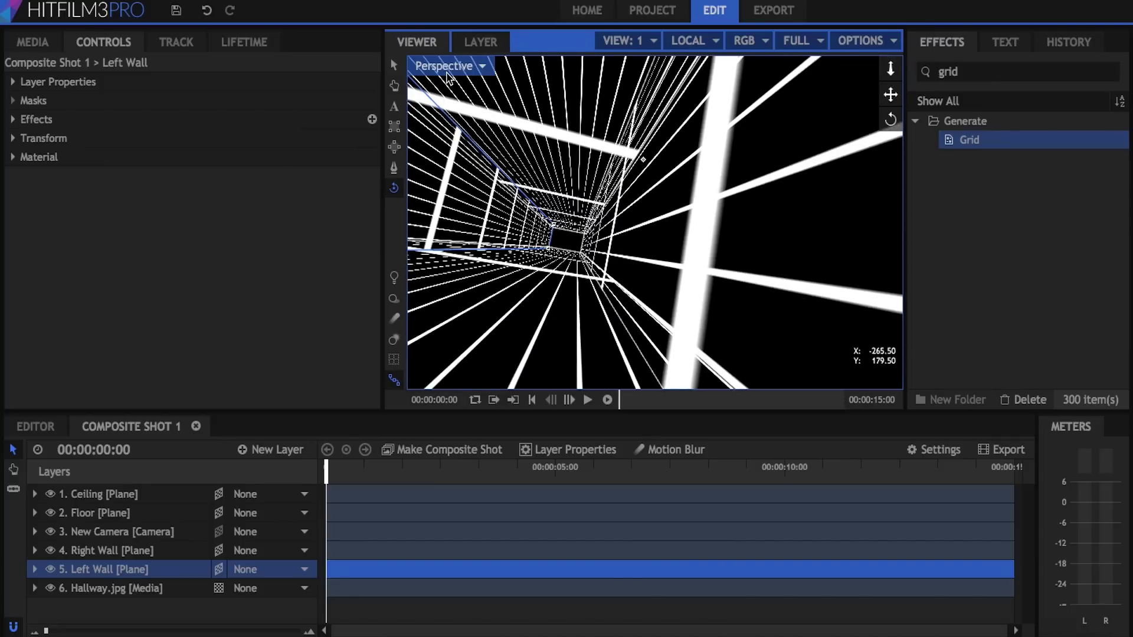
pyautogui.click(447, 73)
pyautogui.click(455, 83)
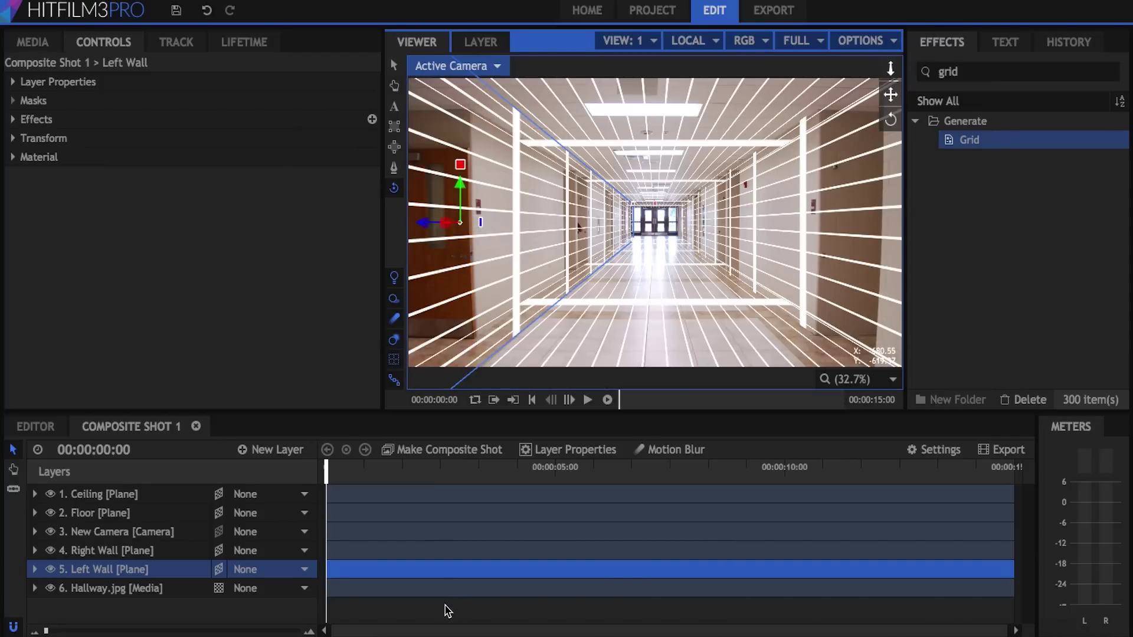
# - Create a 3D plane layer named "Back Wall" and push it back to about Z -11120 in the hallway
pyautogui.click(449, 611)
pyautogui.click(272, 449)
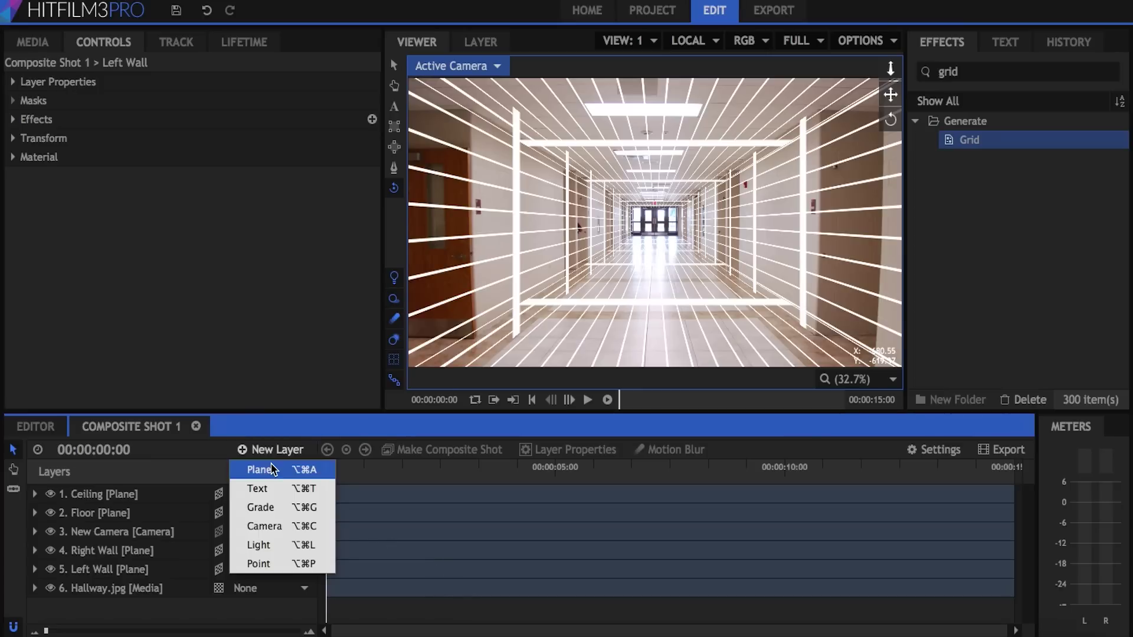
pyautogui.click(275, 469)
pyautogui.write('Back Wall')
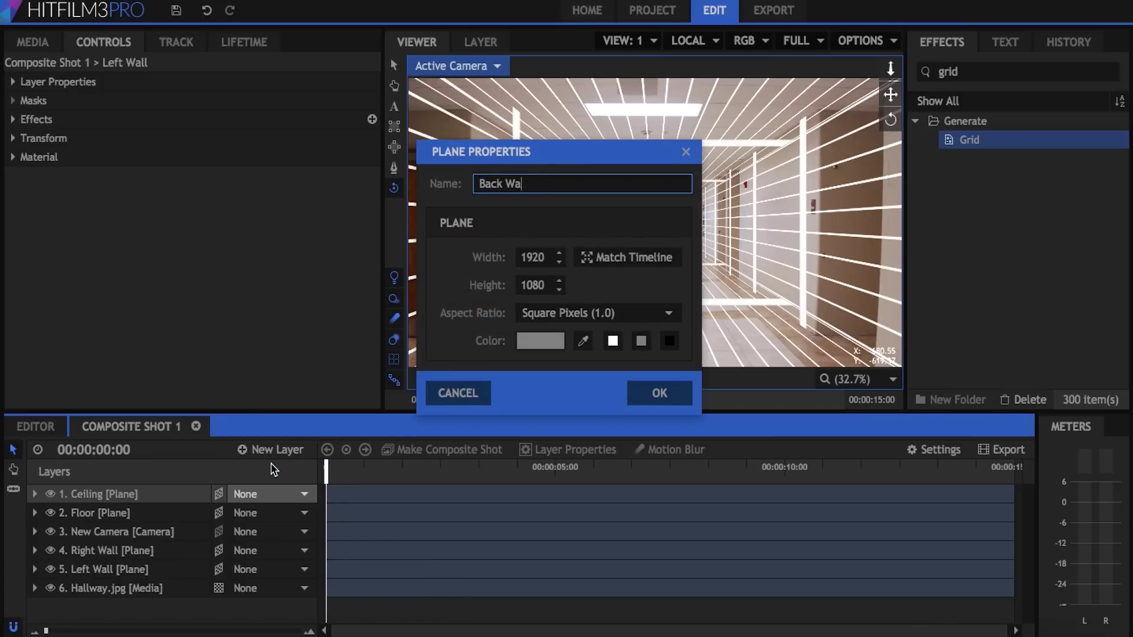
pyautogui.press('Return')
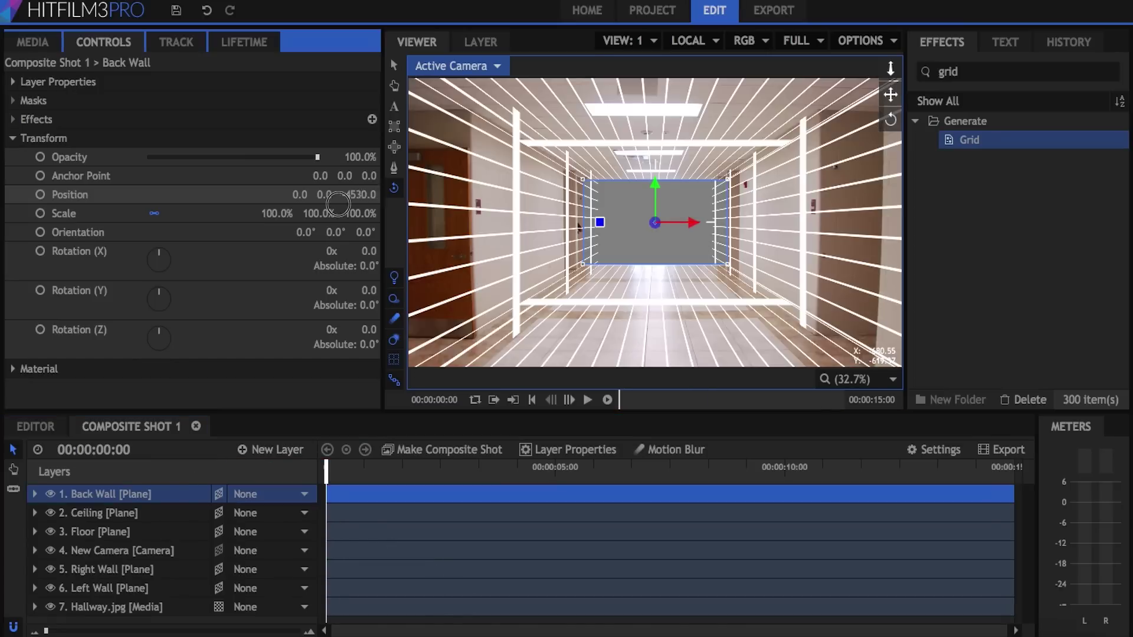
pyautogui.moveTo(356, 194); pyautogui.dragTo(363, 194)
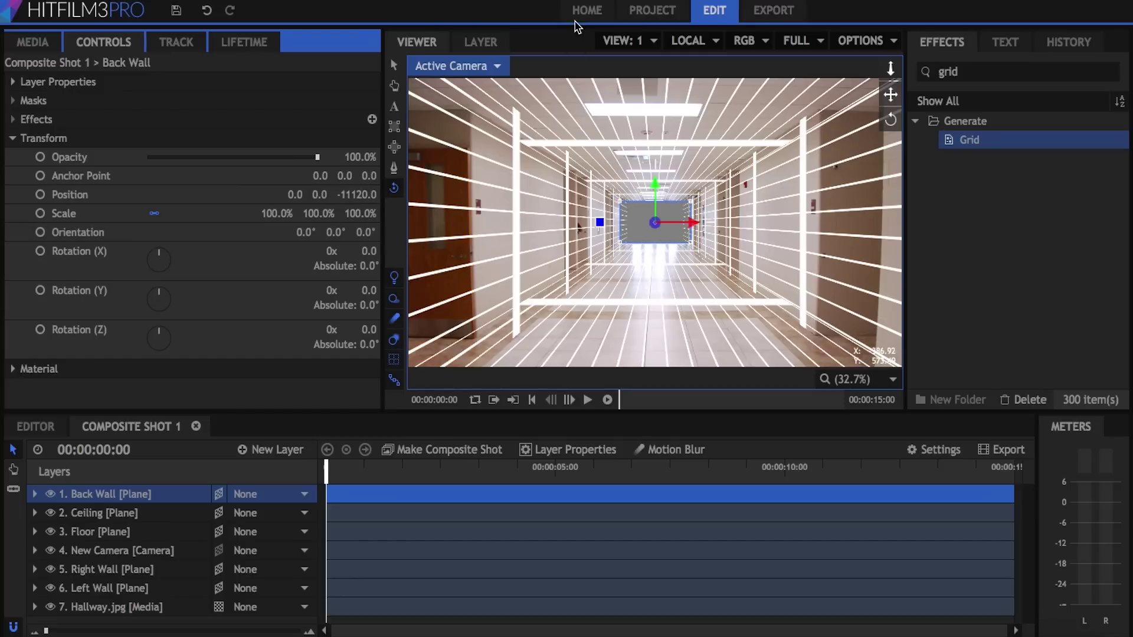
# - Using the Perspective view, move the Back Wall plane to the corridor's far end and enlarge it to close the opening
pyautogui.click(451, 66)
pyautogui.click(449, 104)
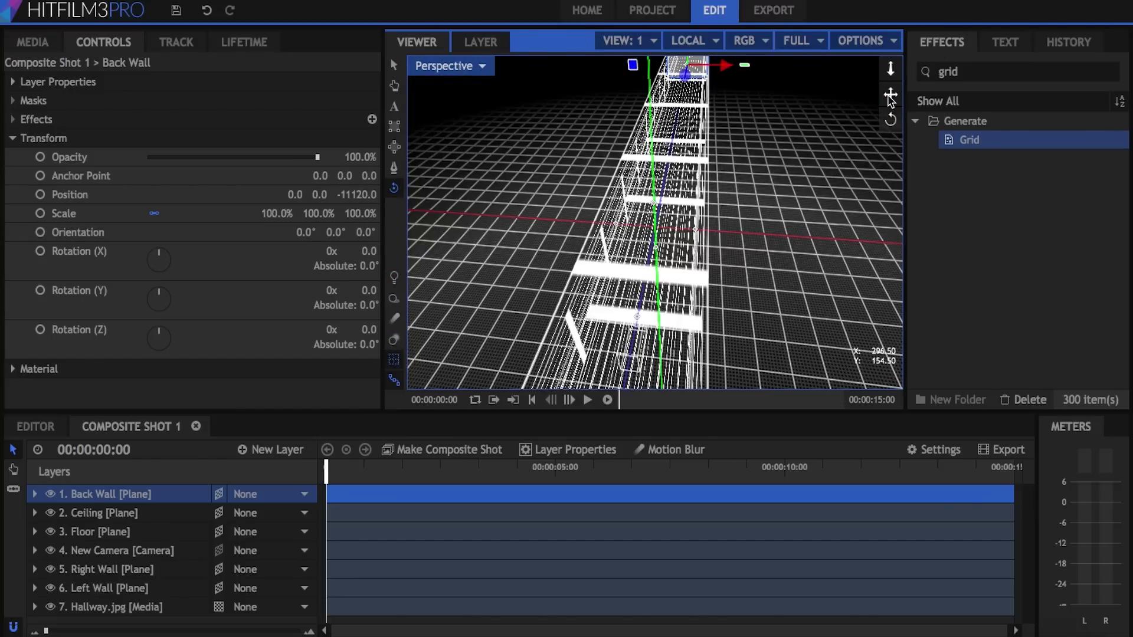
pyautogui.moveTo(888, 96); pyautogui.dragTo(413, 636)
pyautogui.moveTo(598, 200); pyautogui.dragTo(372, 236)
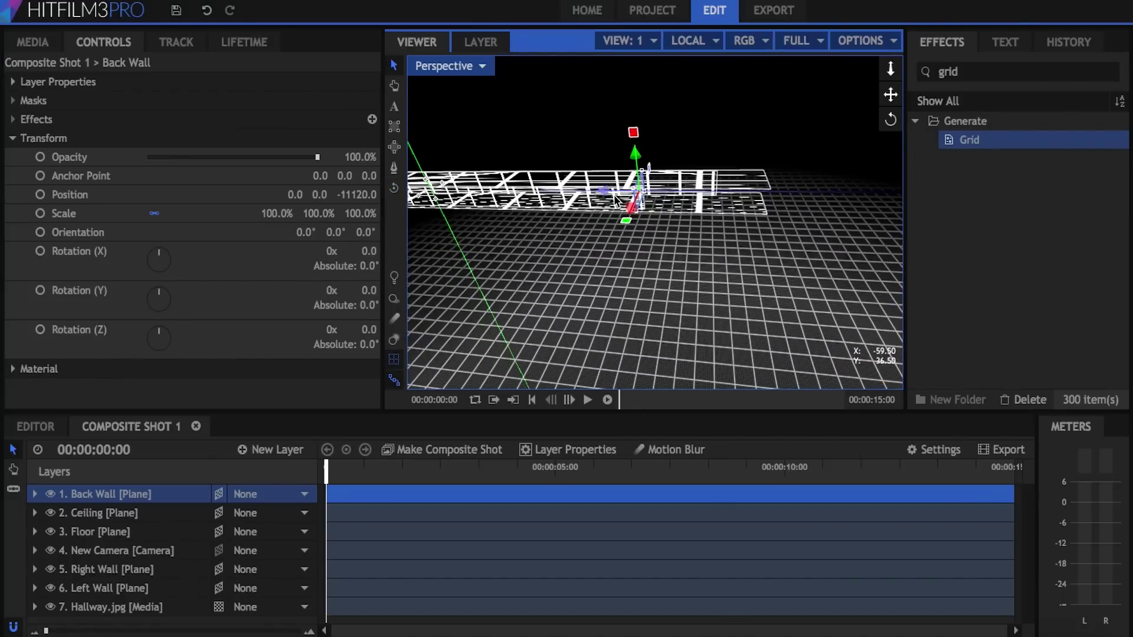
# - Remove the Grid effect from the Ceiling, Floor, Right Wall and Left Wall planes
pyautogui.click(144, 512)
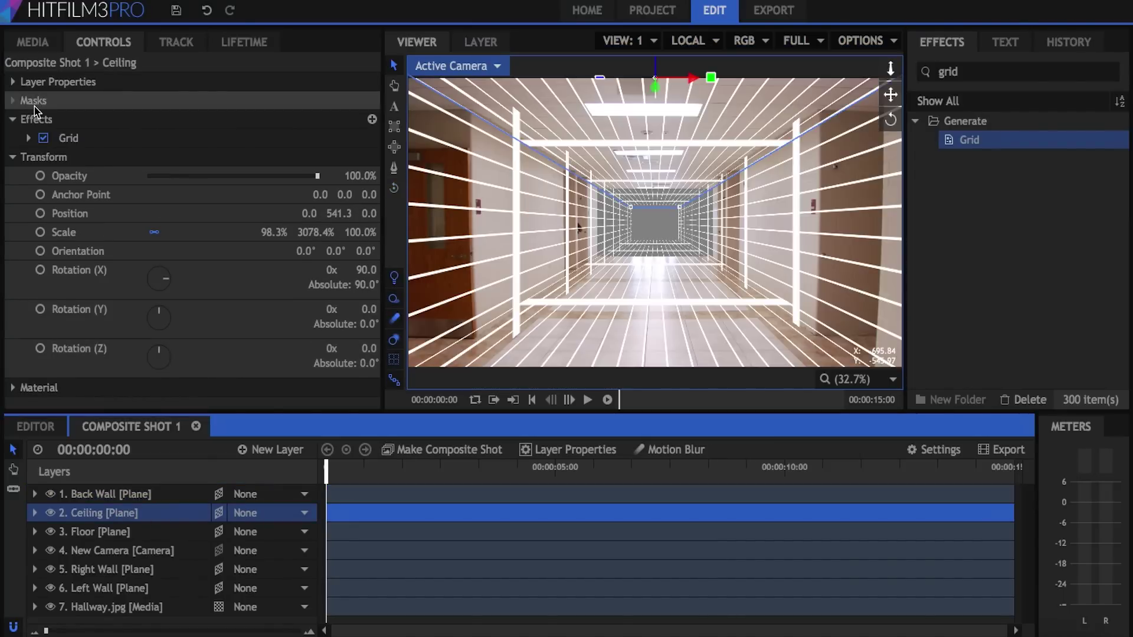
pyautogui.click(71, 138)
pyautogui.press('Delete')
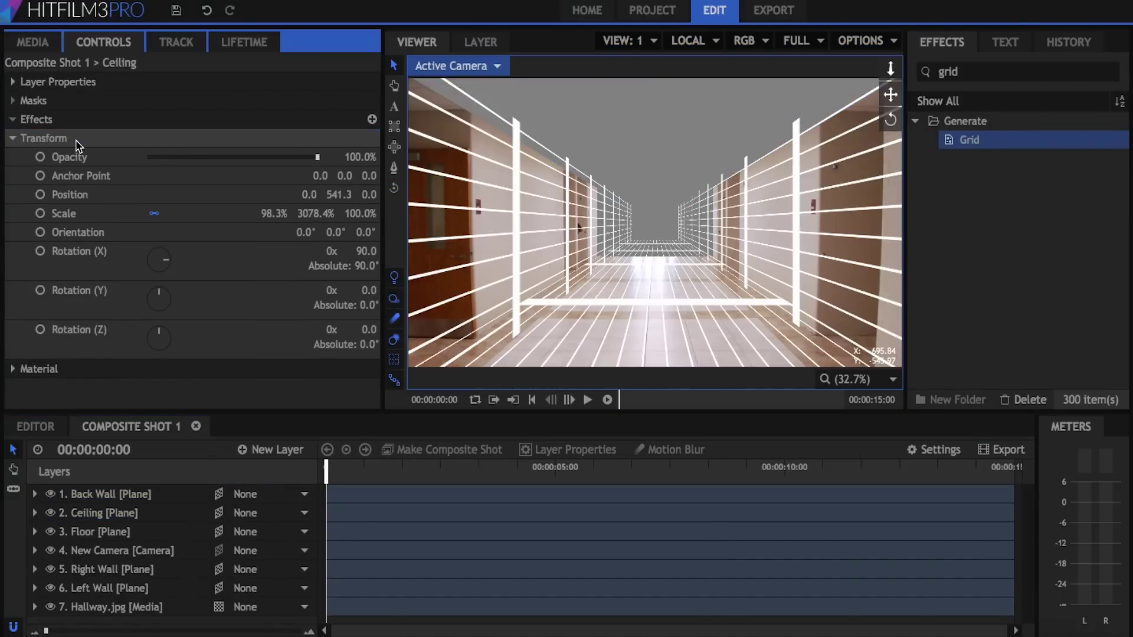
pyautogui.click(118, 531)
pyautogui.click(31, 143)
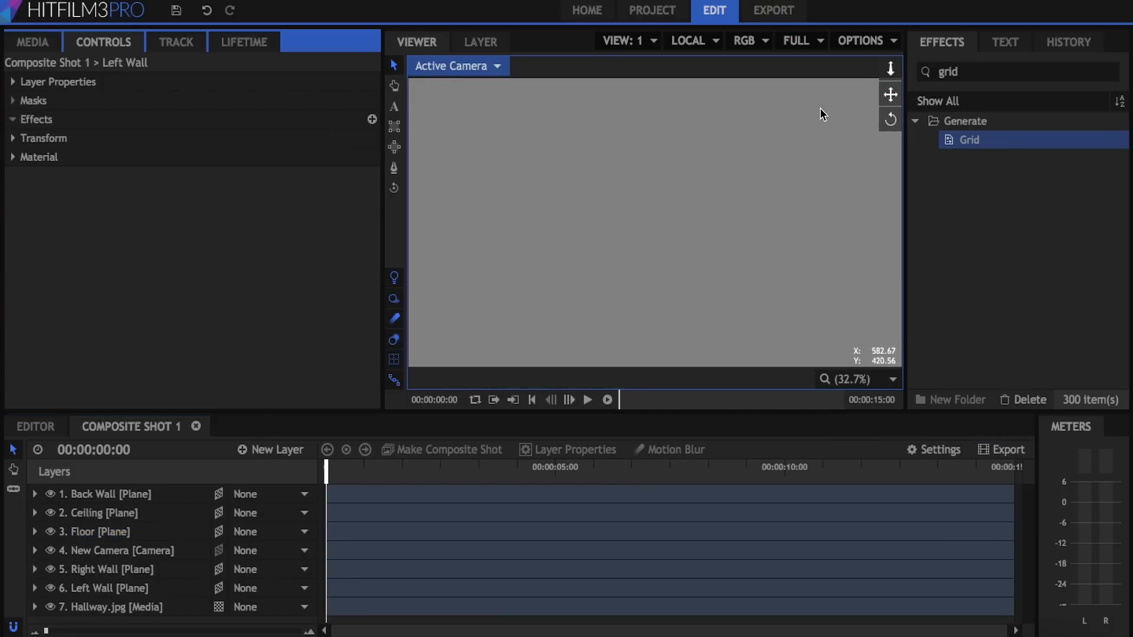
# - Move the Ceiling plane to about X 238.5, Y 700.4 to open a gap, and hide the Hallway.jpg layer
pyautogui.click(136, 513)
pyautogui.moveTo(654, 143); pyautogui.dragTo(715, 101)
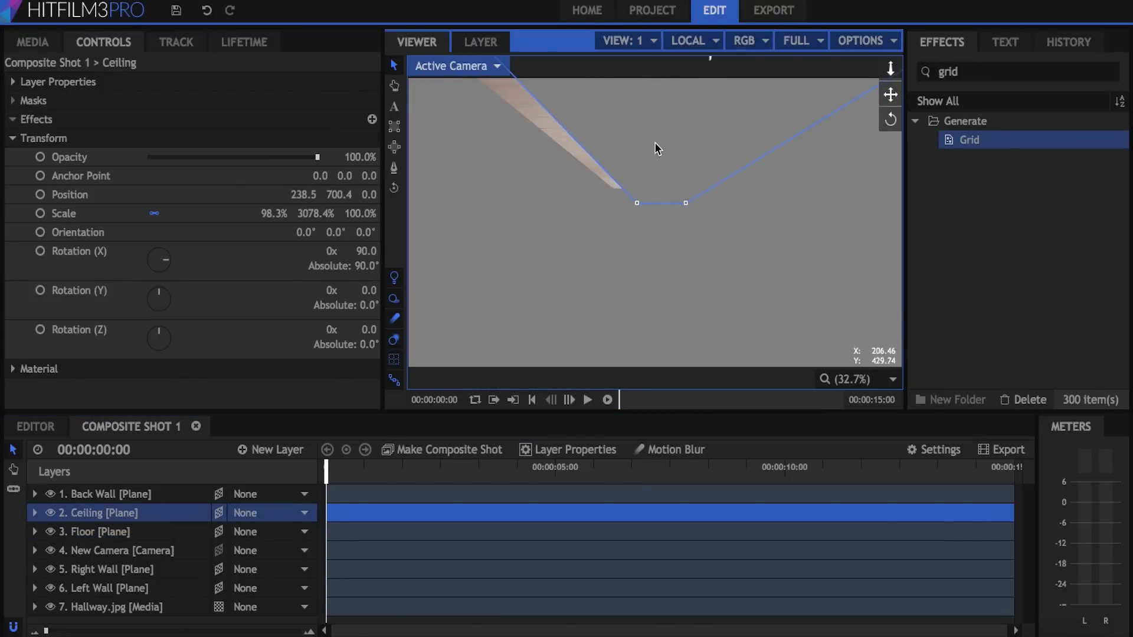
pyautogui.click(50, 607)
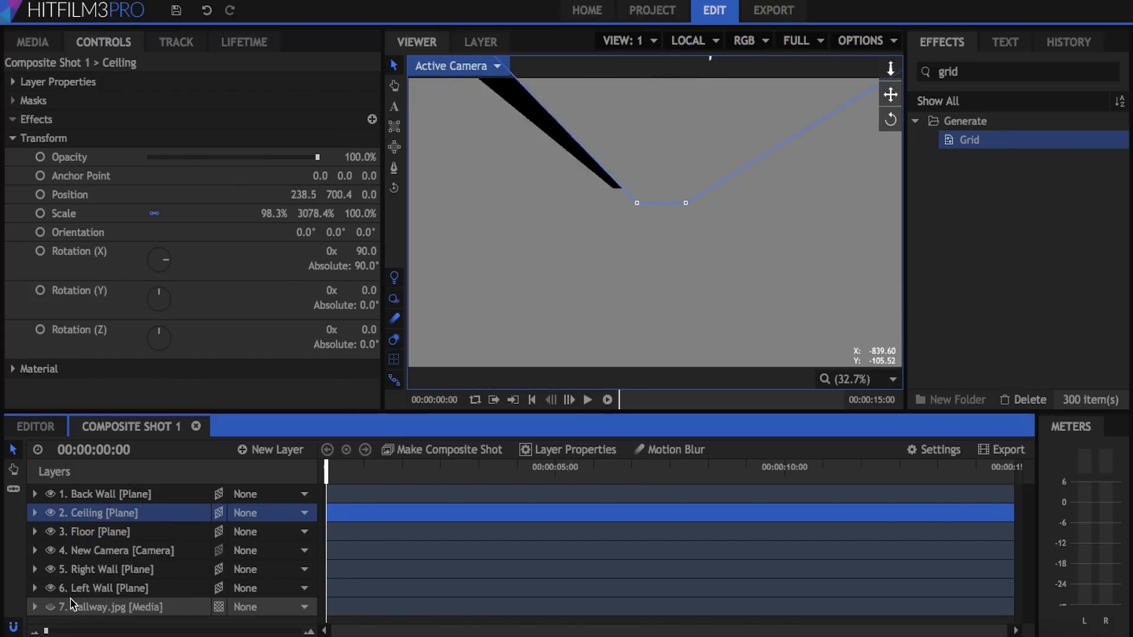
pyautogui.click(290, 373)
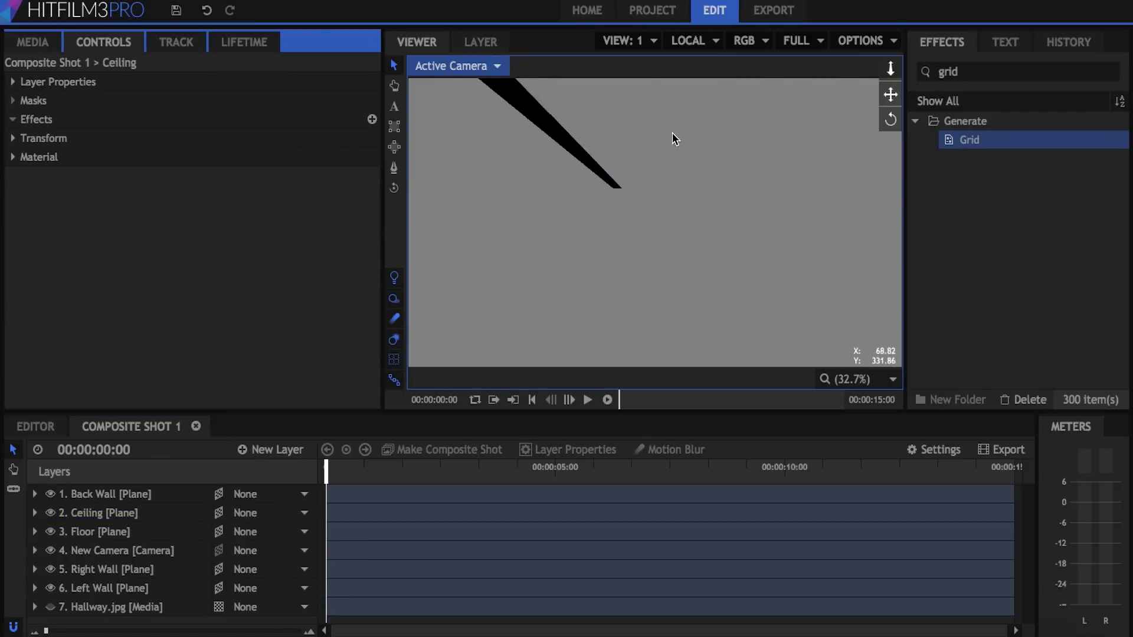
pyautogui.click(393, 187)
pyautogui.moveTo(563, 260); pyautogui.dragTo(589, 275)
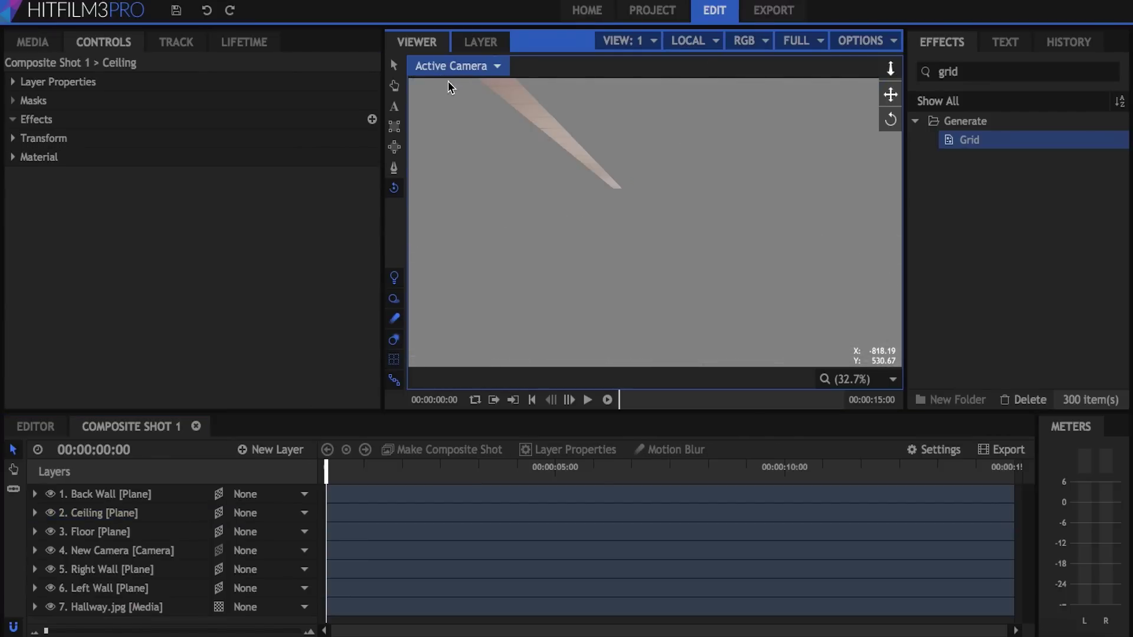
# - Rename the camera layer "Static" and move it directly above the Hallway.jpg layer
pyautogui.click(393, 65)
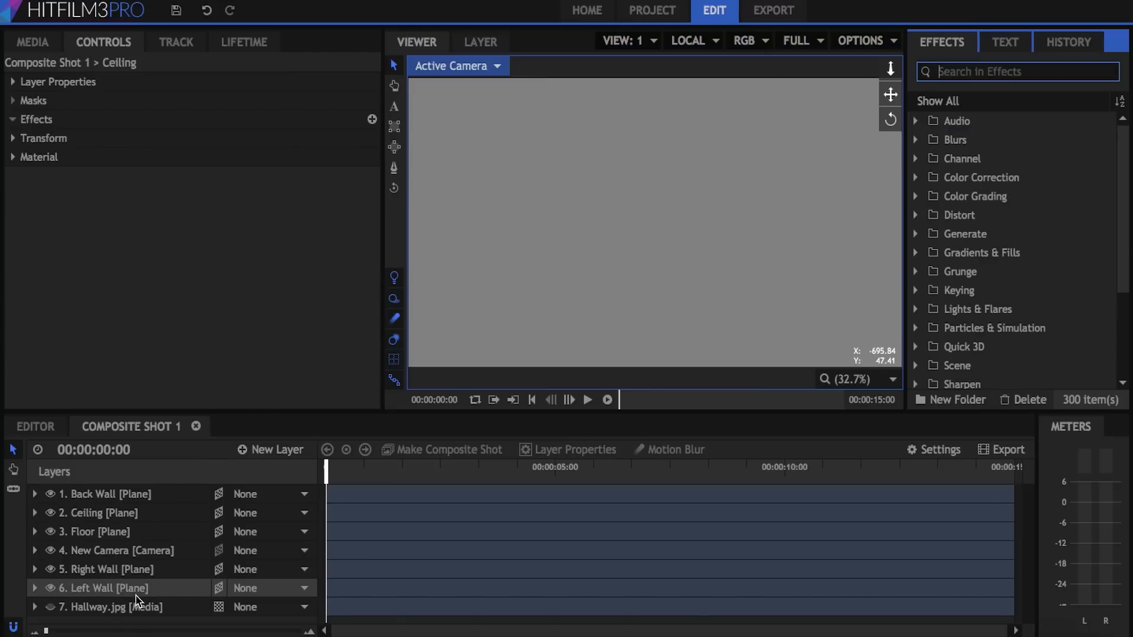
pyautogui.click(129, 551)
pyautogui.moveTo(127, 590); pyautogui.dragTo(129, 593)
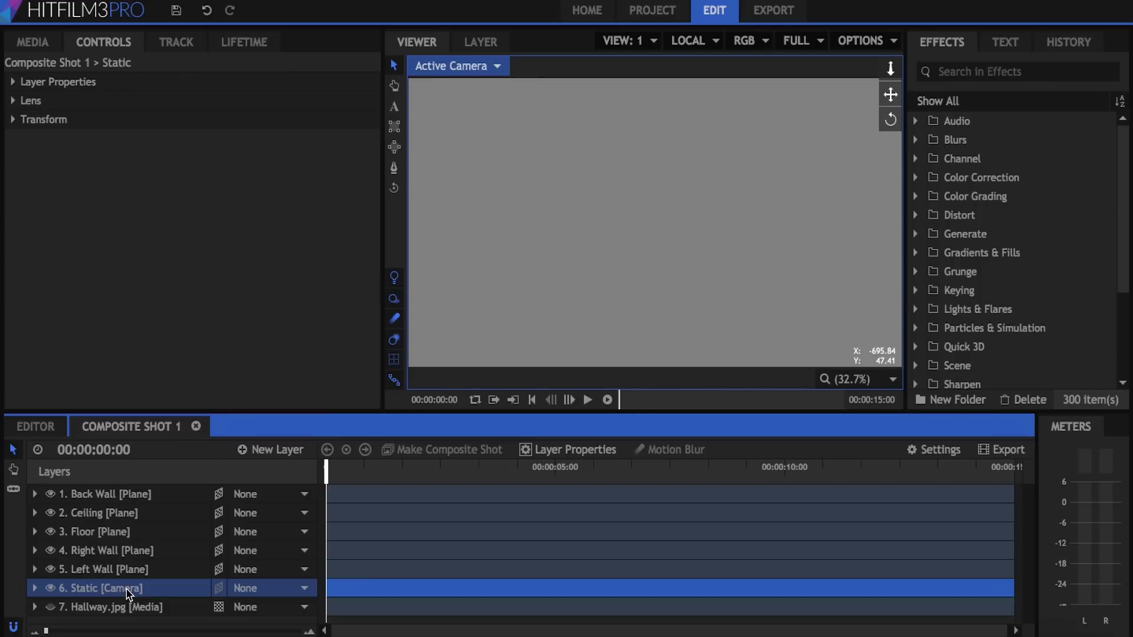
# - Create another camera layer in the composite shot
pyautogui.click(272, 452)
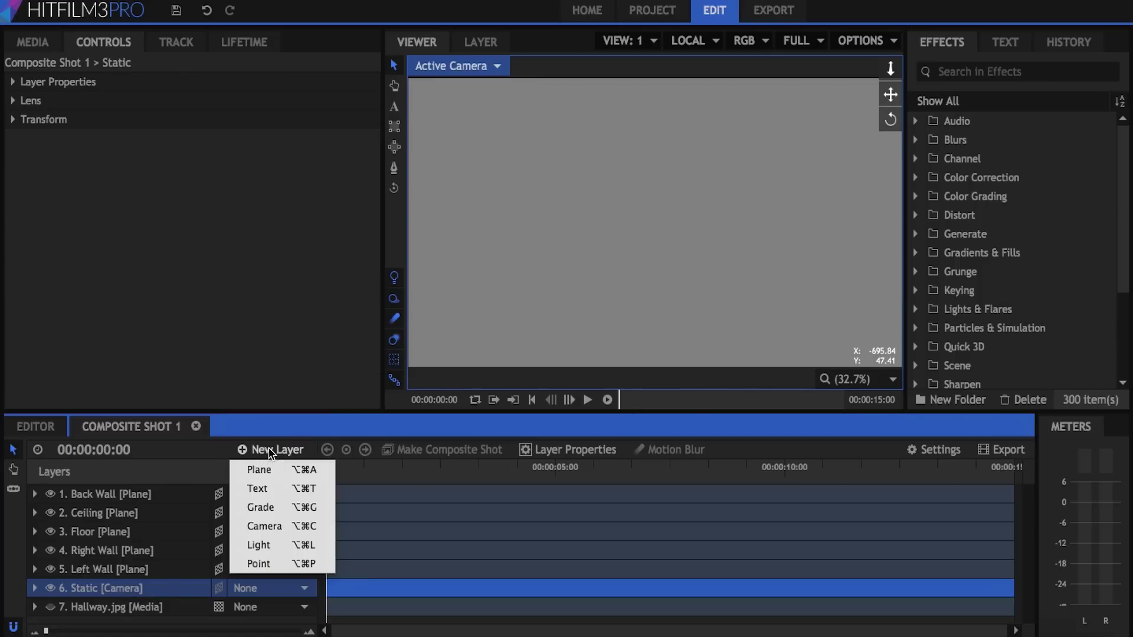
pyautogui.click(275, 527)
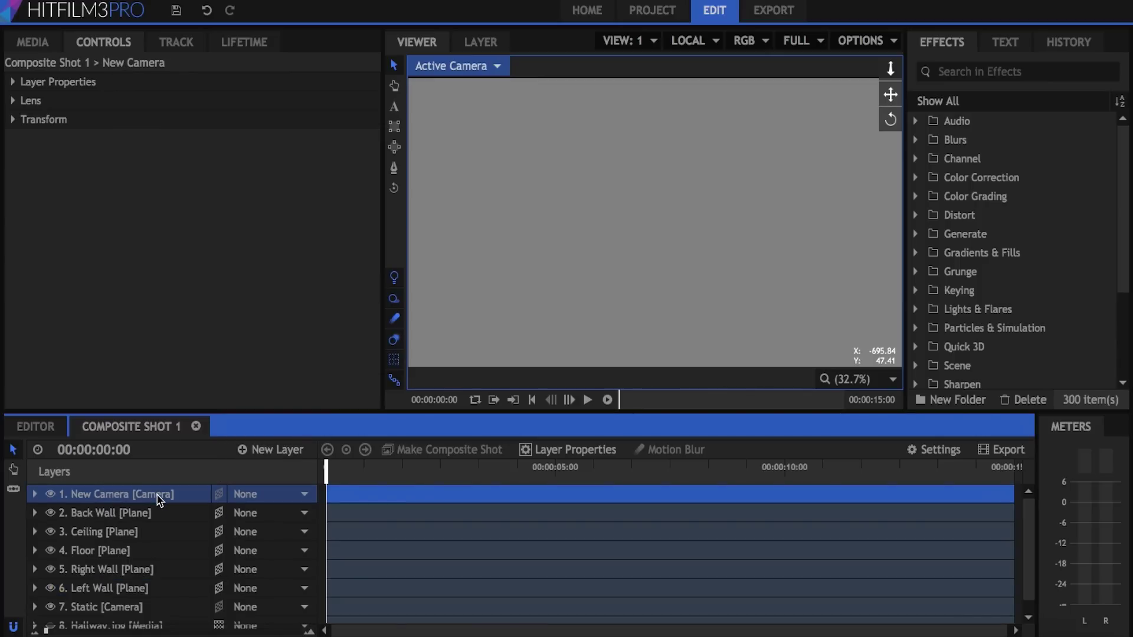
# - Find the Projector effect, apply it to the Back Wall plane and expand its settings
pyautogui.click(1001, 71)
pyautogui.write('proj')
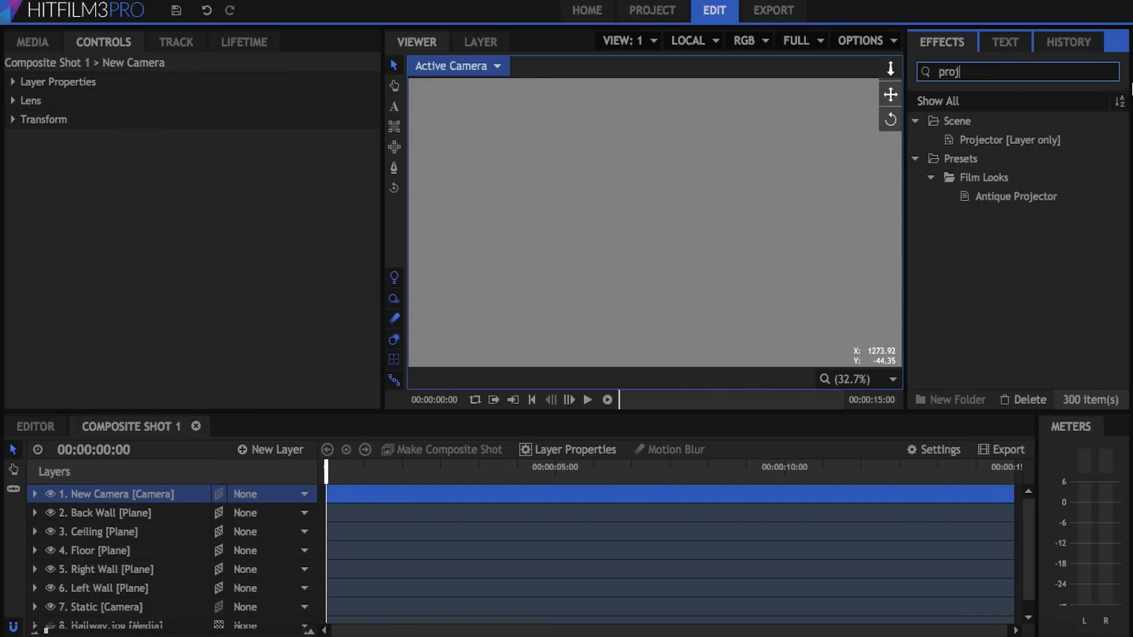
pyautogui.moveTo(1003, 140); pyautogui.dragTo(127, 519)
pyautogui.click(13, 155)
pyautogui.click(28, 138)
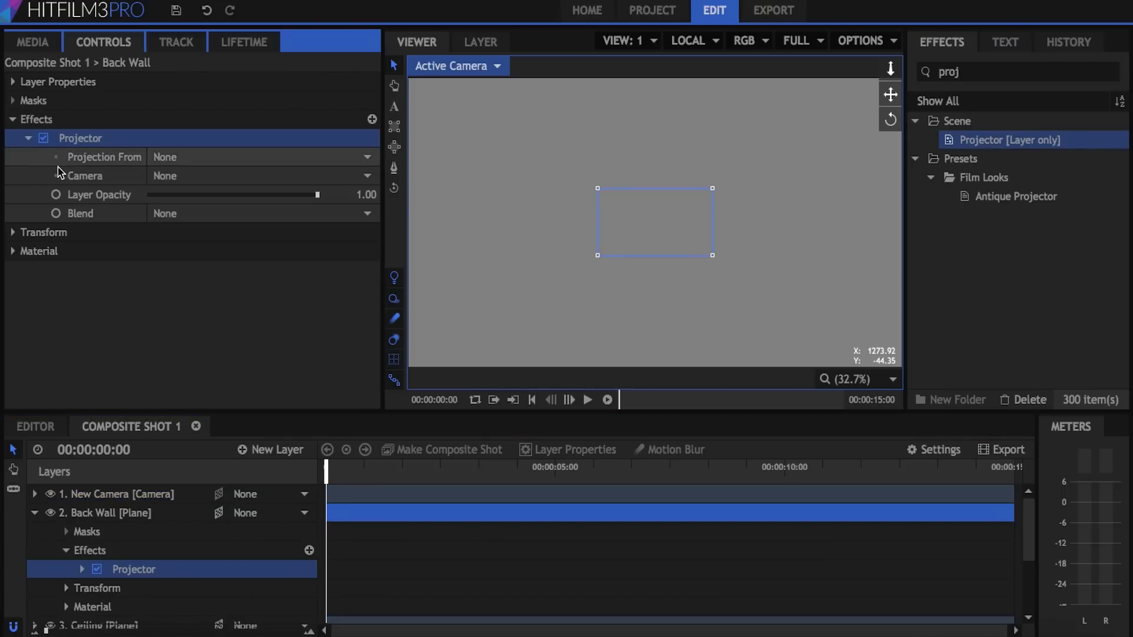
# - Set the Back Wall's Projector to project from Hallway.jpg through the Static camera
pyautogui.click(248, 159)
pyautogui.click(266, 271)
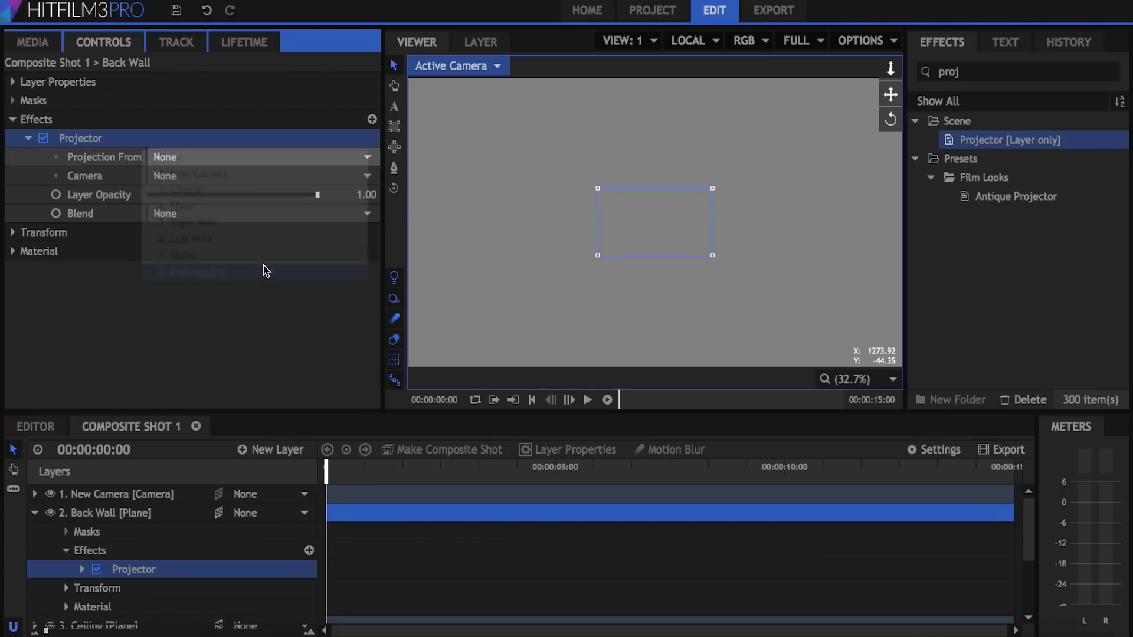
pyautogui.click(247, 176)
pyautogui.click(226, 273)
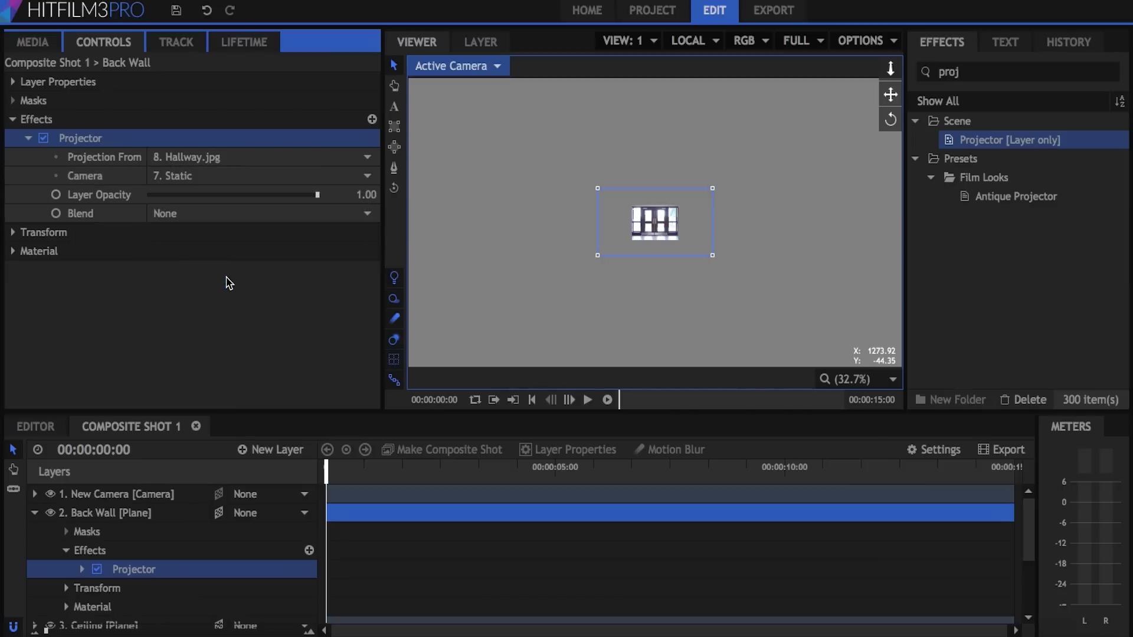
# - Copy the Back Wall's Projector effect to the Ceiling, Floor, Right Wall and Left Wall planes
pyautogui.click(28, 139)
pyautogui.rightClick(71, 141)
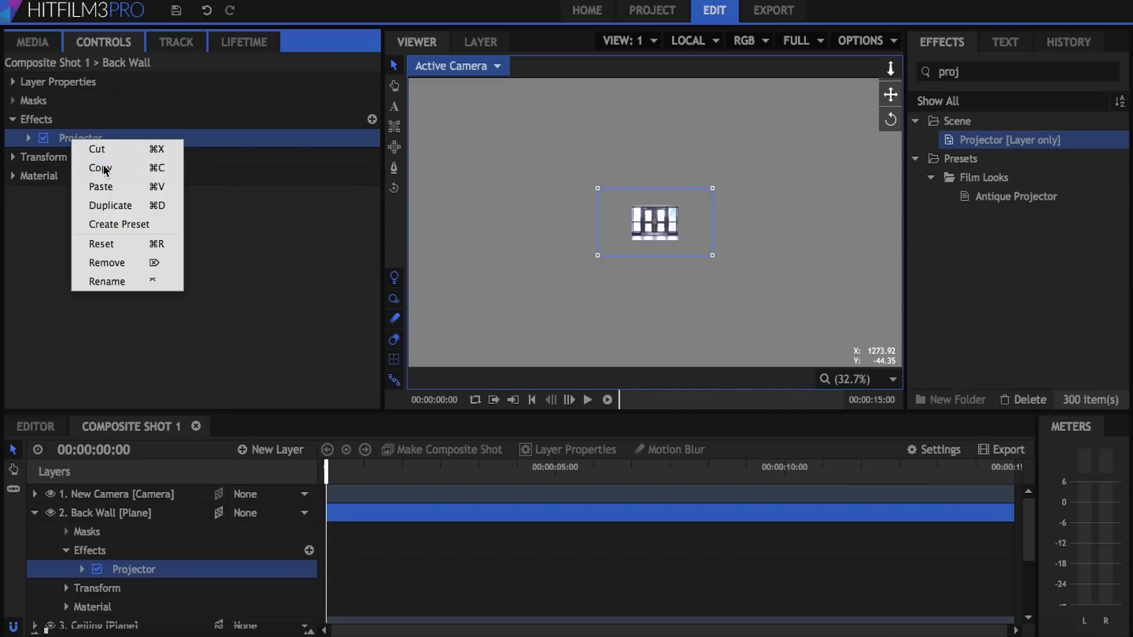
pyautogui.click(104, 169)
pyautogui.click(35, 512)
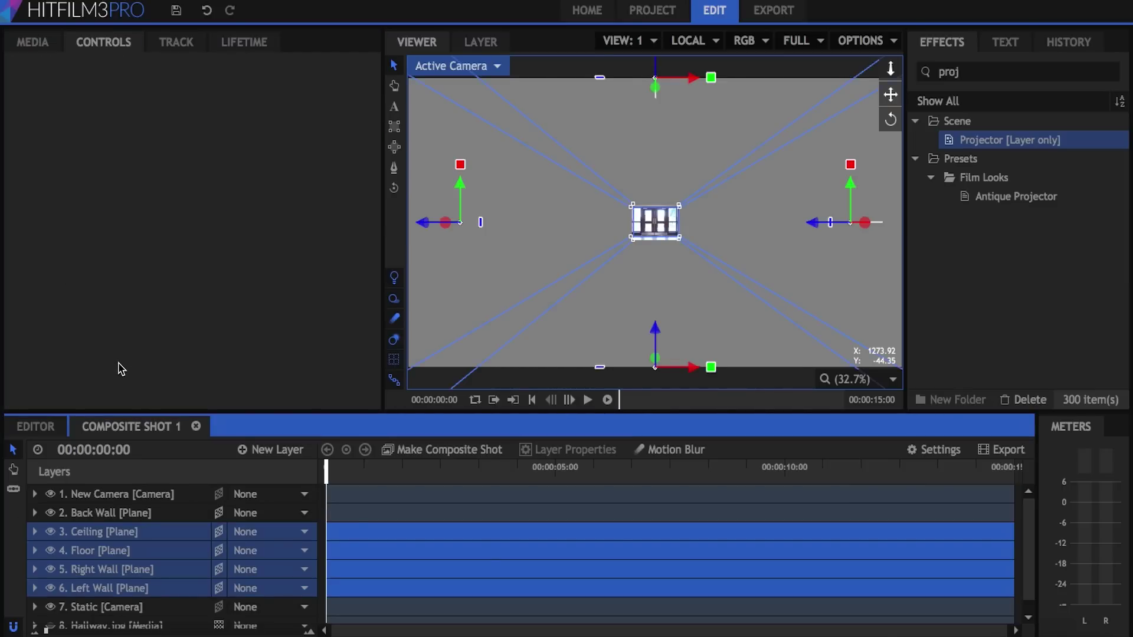
pyautogui.hotkey('ctrl', 'v')
pyautogui.click(127, 470)
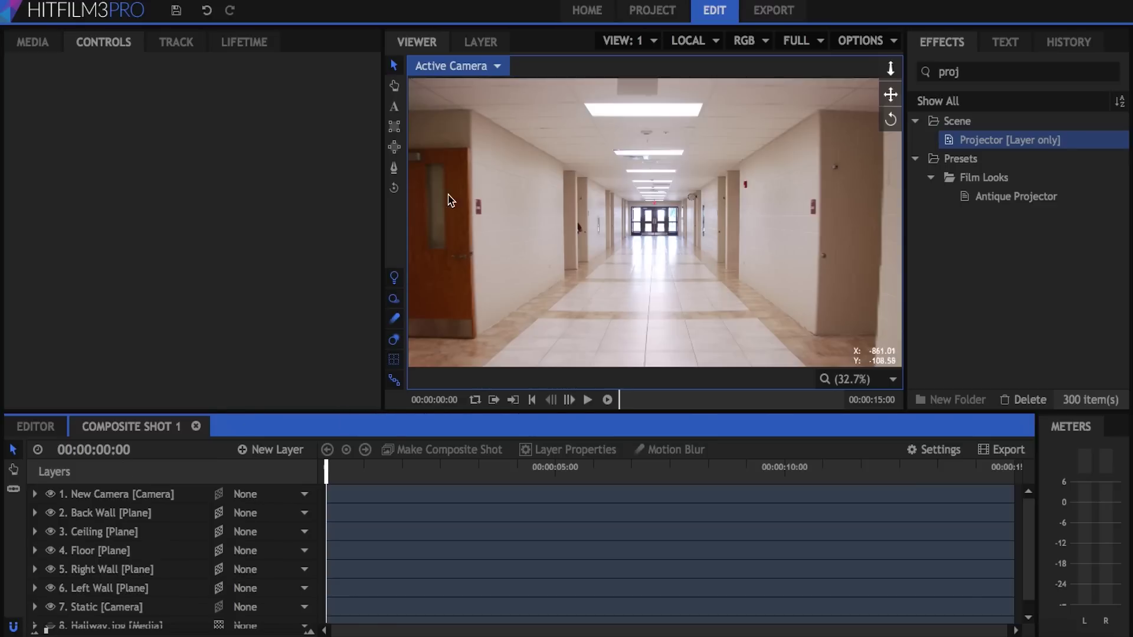
# - Orbit the camera briefly to test the projected hallway, and undo the orbit
pyautogui.click(394, 189)
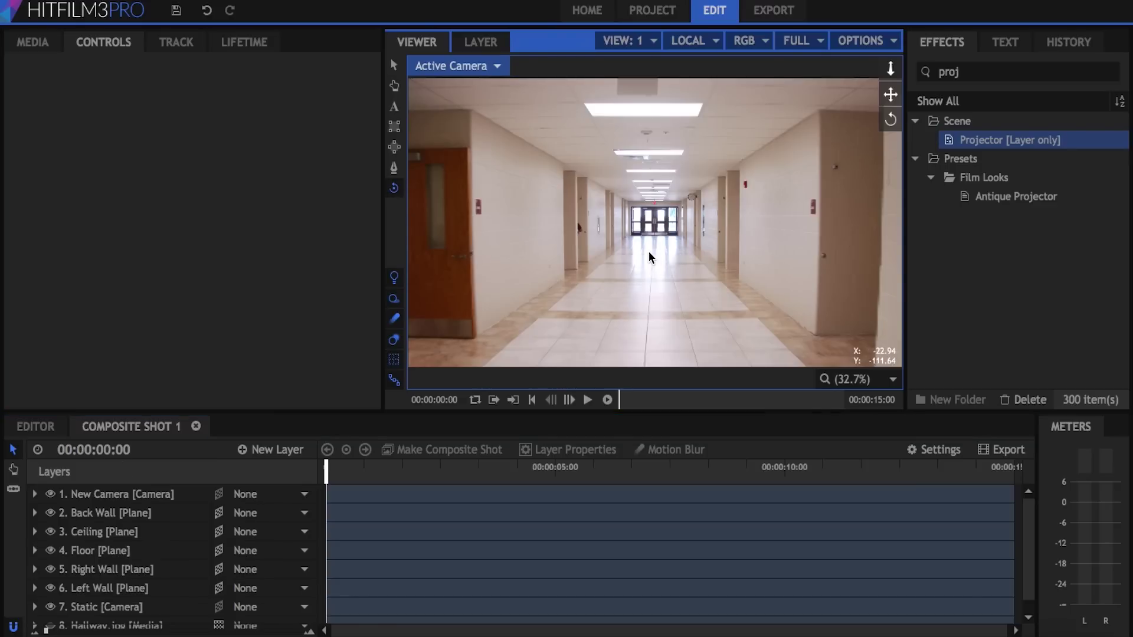
pyautogui.moveTo(649, 253); pyautogui.dragTo(650, 257)
pyautogui.press('super+z')
# - Move the new camera forward to about Z 1539.6 and keyframe its Position at the start of the timeline
pyautogui.moveTo(890, 70); pyautogui.dragTo(569, 268)
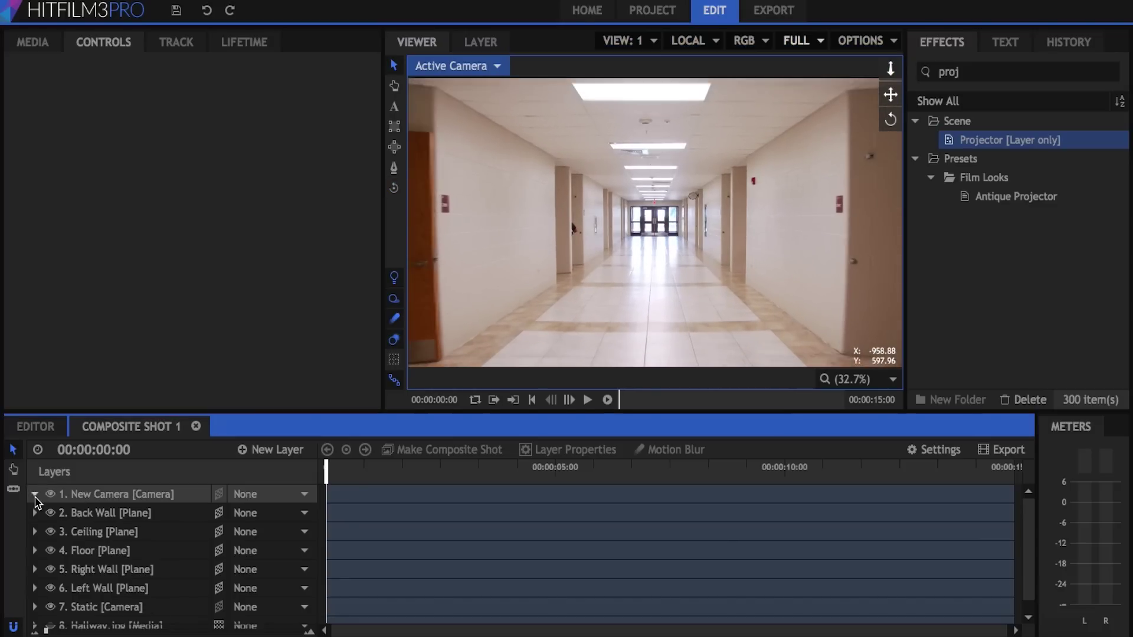
pyautogui.click(35, 495)
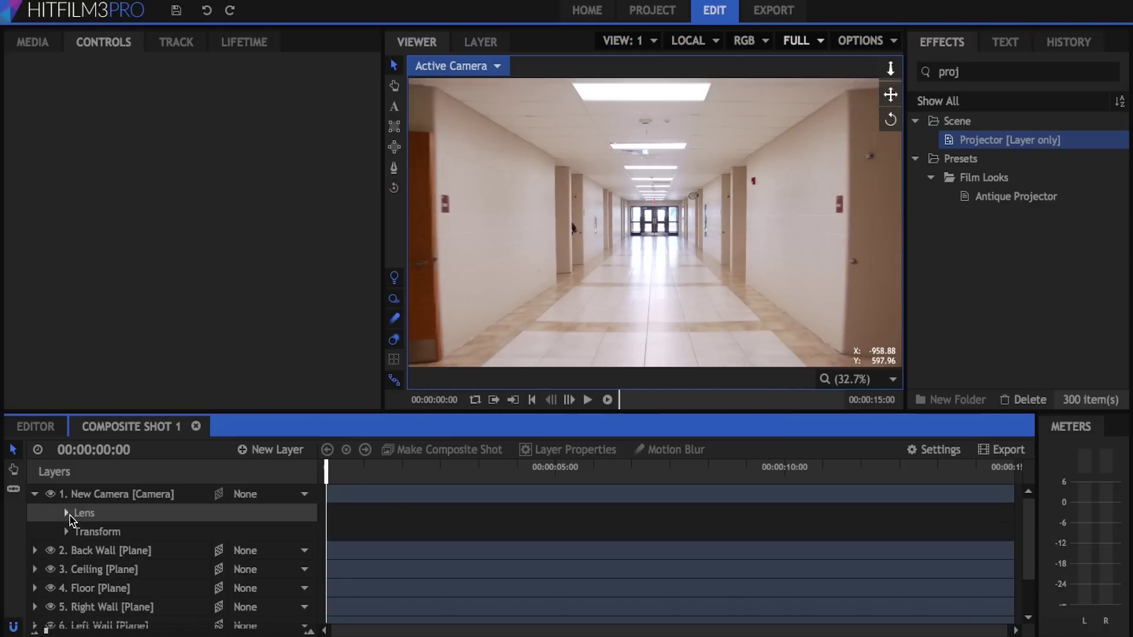
pyautogui.click(66, 533)
pyautogui.click(93, 549)
# - At 00:00:04:16, keyframe the New Camera's Position farther forward along Z, and return to the start of the timeline
pyautogui.click(424, 490)
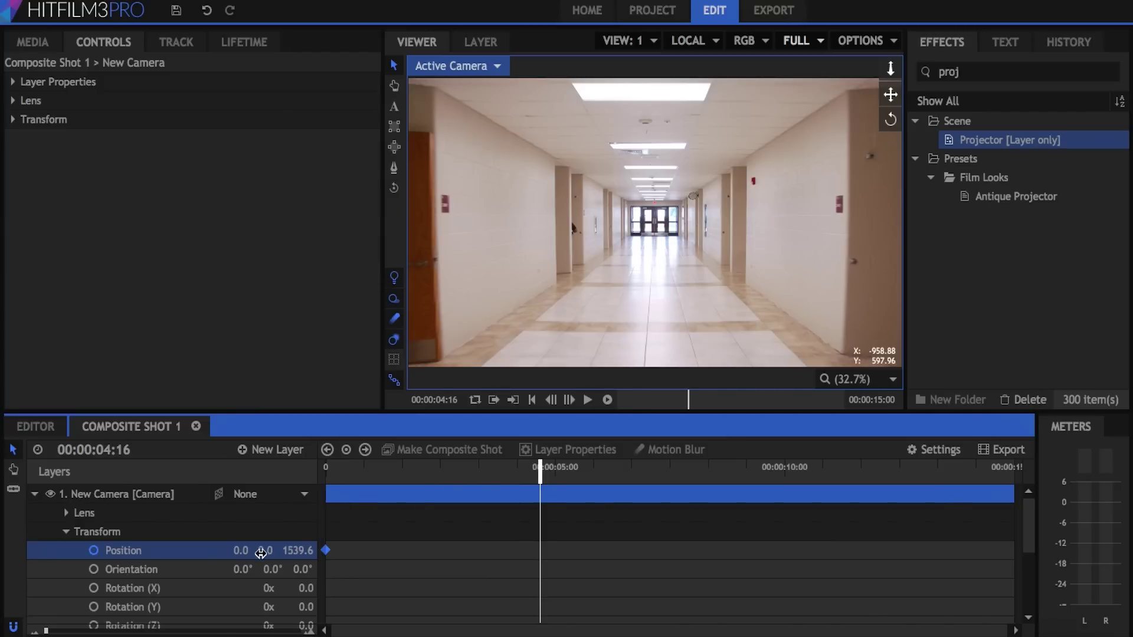
pyautogui.moveTo(302, 550)
pyautogui.mouseDown()
pyautogui.moveTo(156, 571)
pyautogui.moveTo(302, 550)
pyautogui.mouseUp()
pyautogui.moveTo(455, 477); pyautogui.dragTo(177, 509)
pyautogui.click(34, 494)
# - Add a Grade layer above all other layers and apply the Cine Style effect to it
pyautogui.click(270, 451)
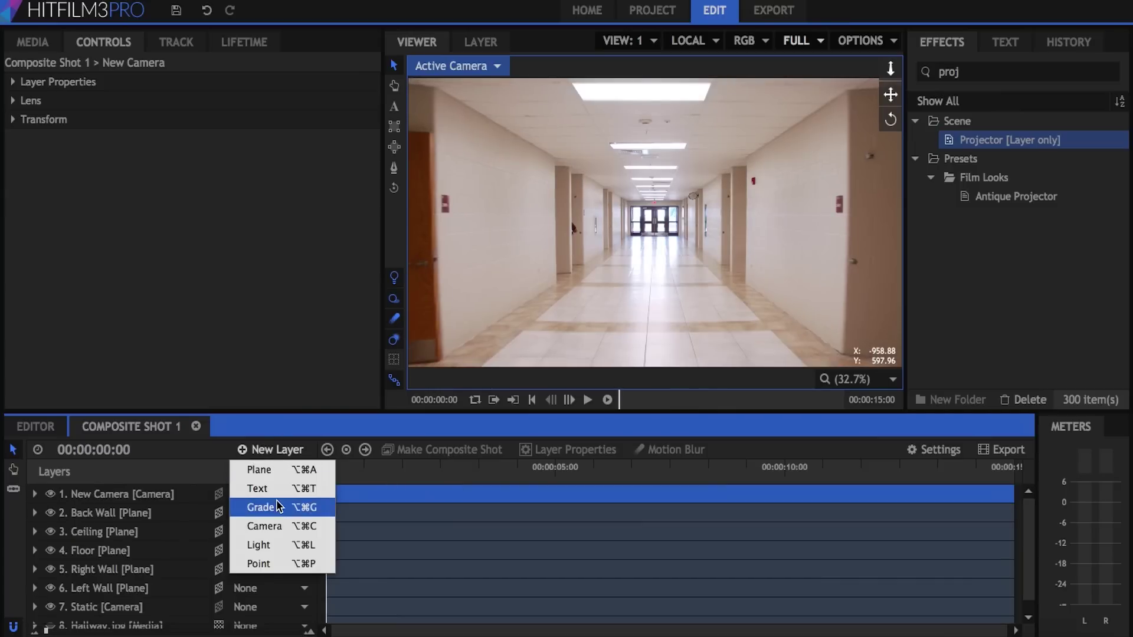
pyautogui.click(280, 508)
pyautogui.doubleClick(985, 71)
pyautogui.write('cine')
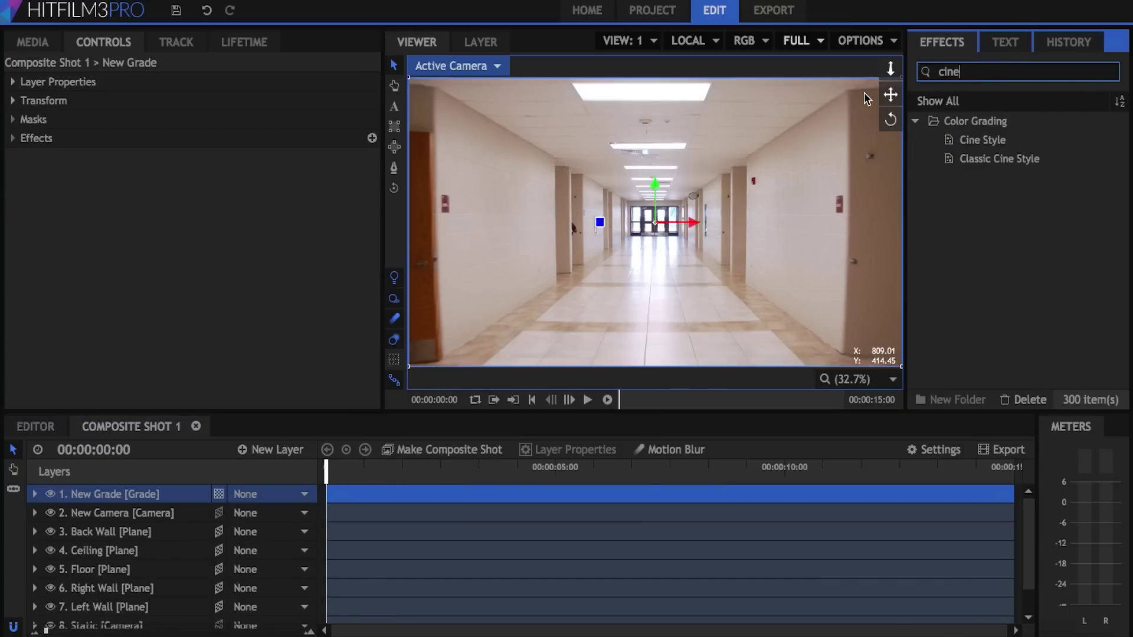
pyautogui.click(981, 147)
pyautogui.moveTo(73, 119); pyautogui.dragTo(45, 138)
pyautogui.click(152, 309)
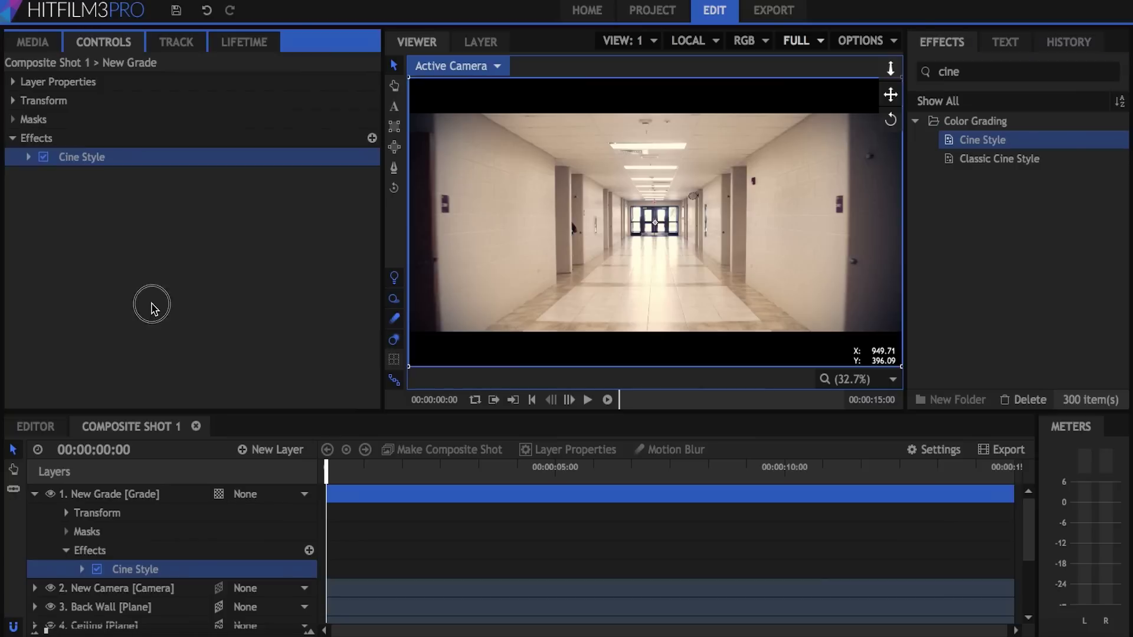
# - Apply the Shake effect to the Grade layer above Cine Style, with Amount 8 and Speed 0.6
pyautogui.doubleClick(973, 71)
pyautogui.write('shake')
pyautogui.moveTo(973, 140); pyautogui.dragTo(114, 155)
pyautogui.click(29, 157)
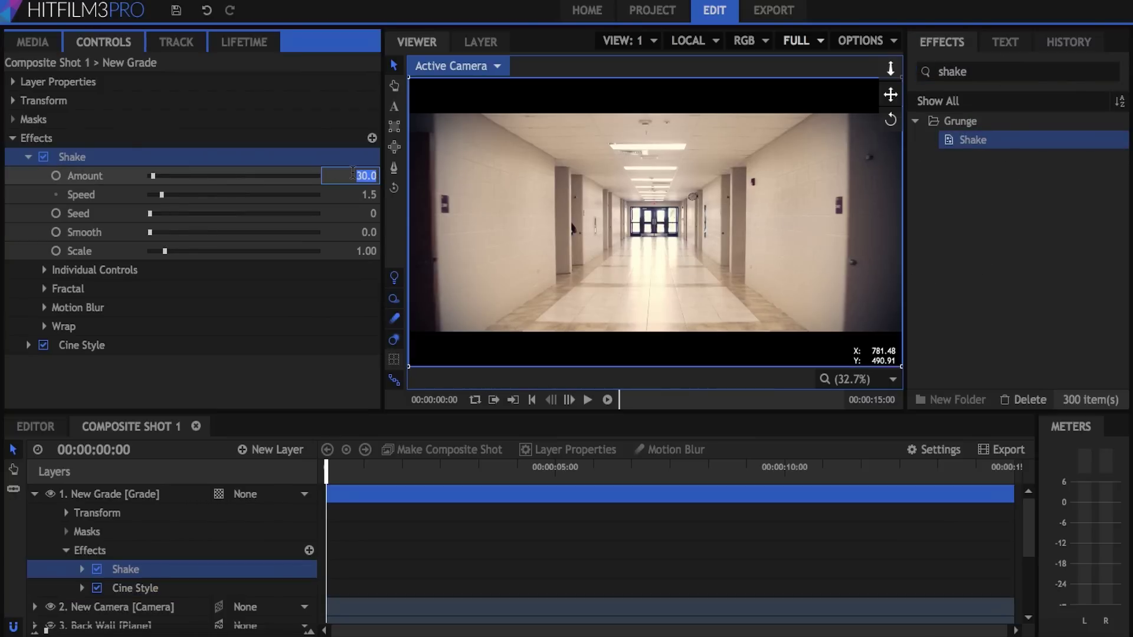
pyautogui.write('8')
pyautogui.press('Tab')
pyautogui.write('0.6')
pyautogui.click(404, 571)
# - Play and scrub through the composite shot to preview the animated camera move with the shake
pyautogui.press('space')
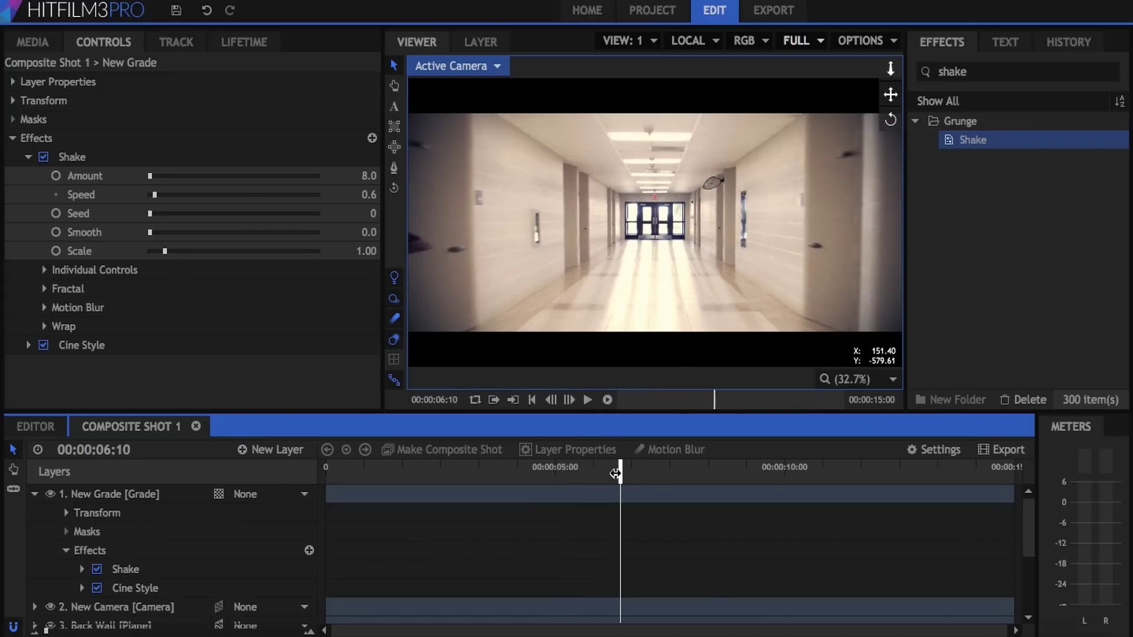
pyautogui.moveTo(568, 475); pyautogui.dragTo(40, 545)
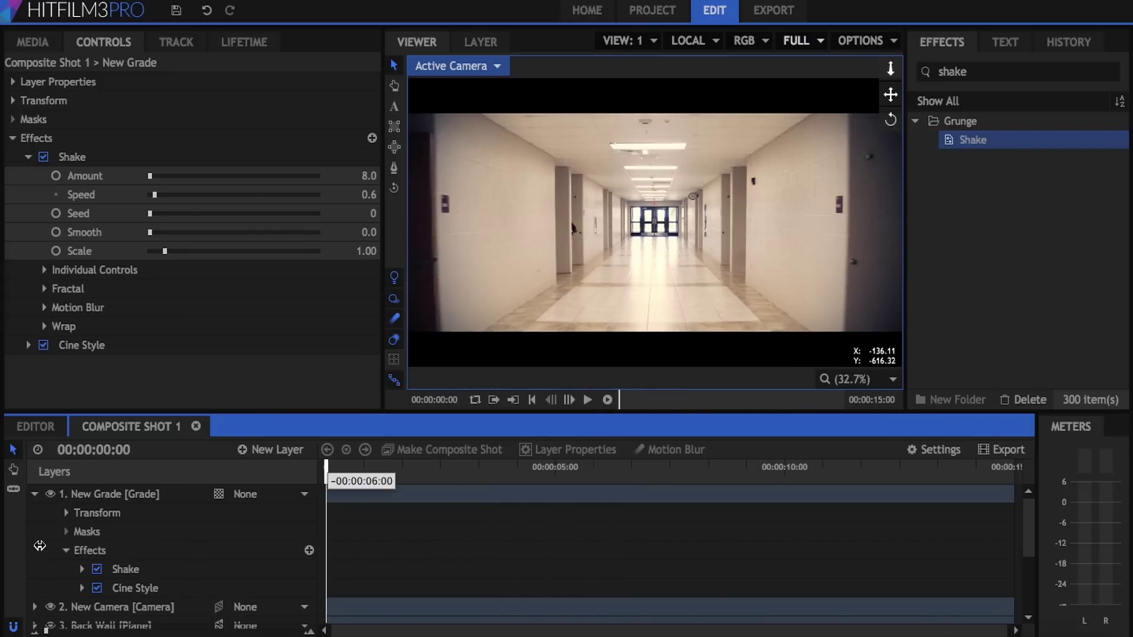
pyautogui.press('space')
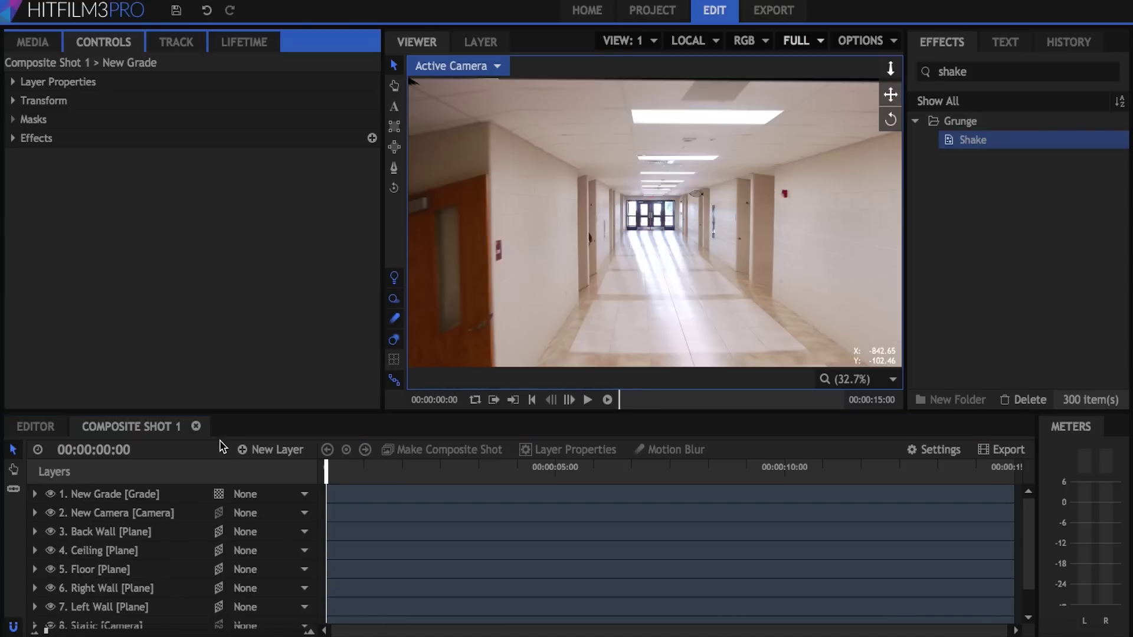
# - Add a light layer and place it between the New Camera and Back Wall layers
pyautogui.click(260, 449)
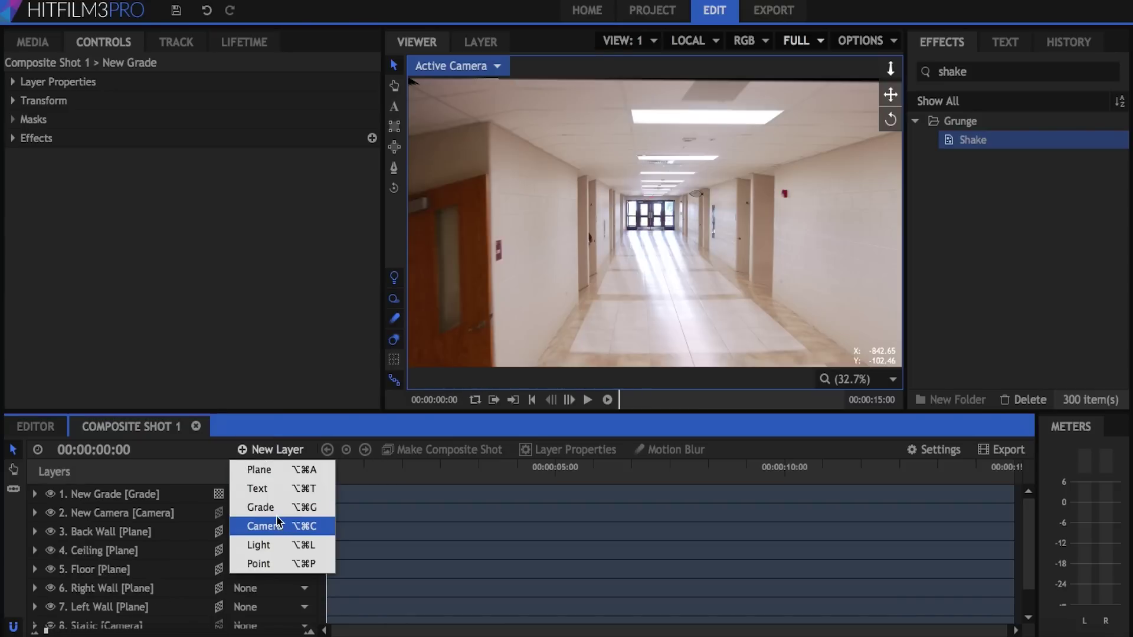
pyautogui.click(260, 541)
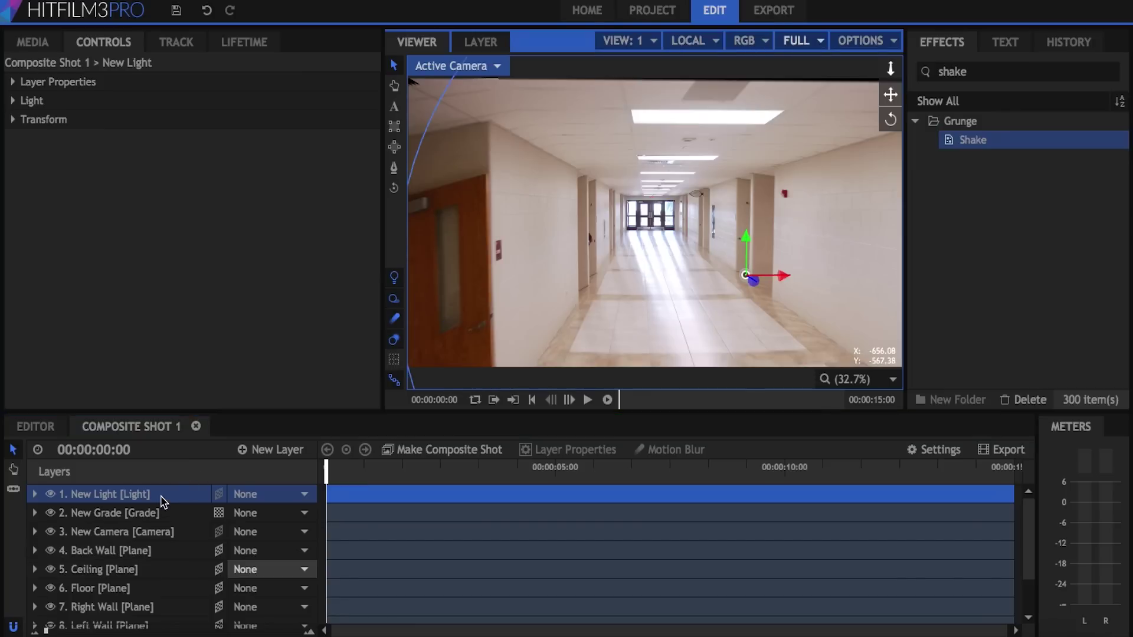
pyautogui.moveTo(164, 495); pyautogui.dragTo(160, 547)
pyautogui.click(191, 328)
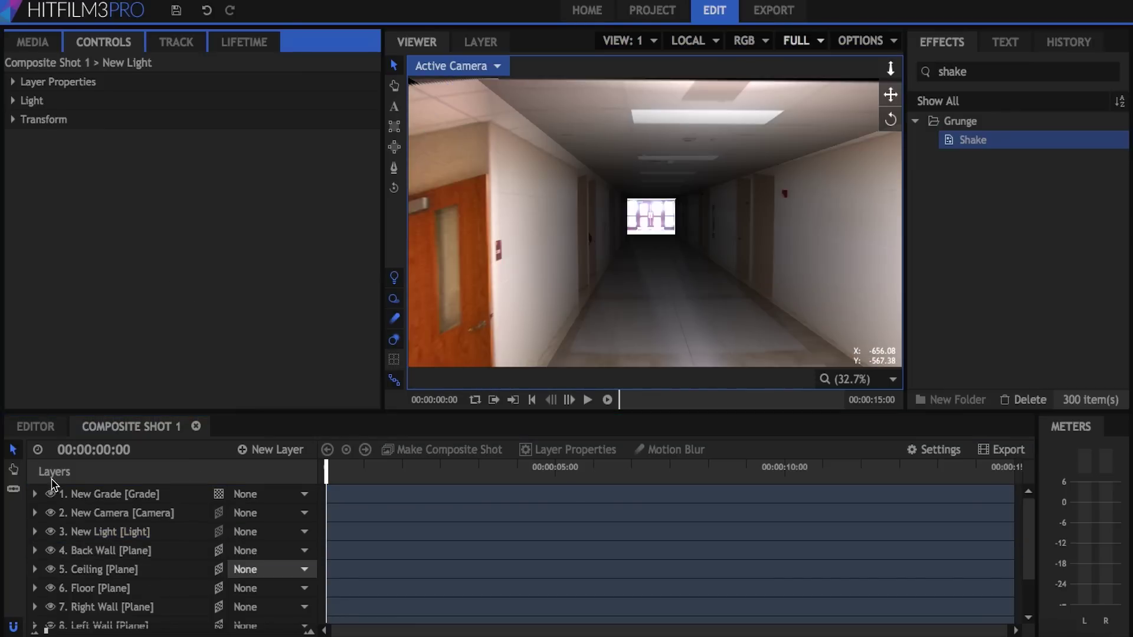
# - Turn the Cine Style effect on the Grade layer back on
pyautogui.click(76, 493)
pyautogui.click(13, 138)
pyautogui.click(43, 157)
pyautogui.click(71, 248)
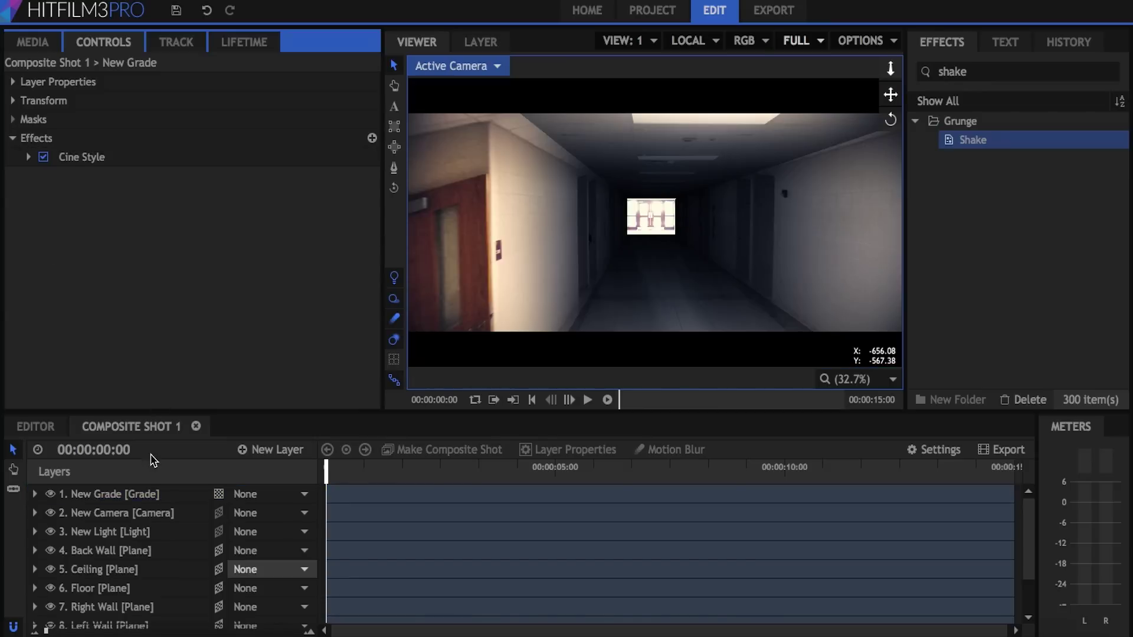
# - Lower the Back Wall plane's material Diffuse to 0% and Specular to about 7%
pyautogui.click(121, 550)
pyautogui.click(12, 176)
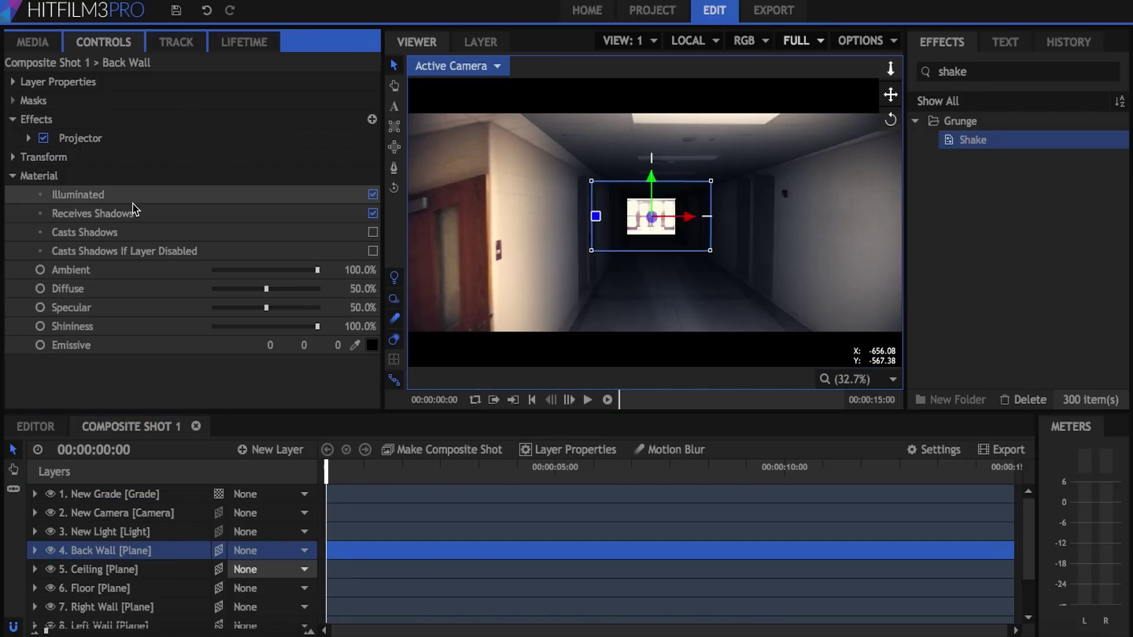
pyautogui.click(222, 308)
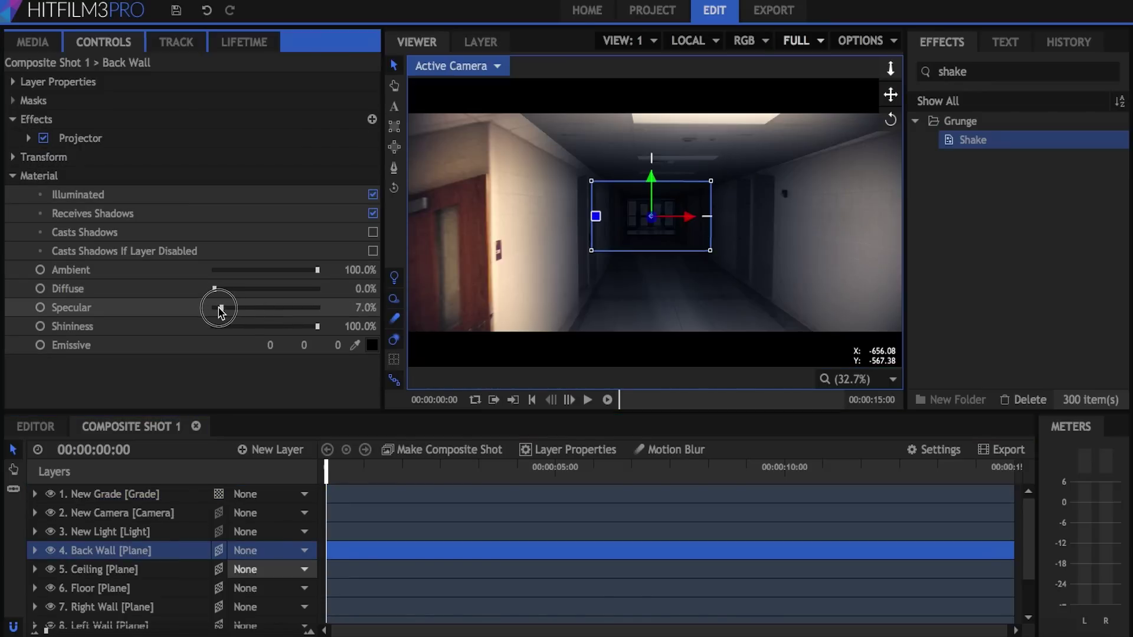
pyautogui.click(152, 366)
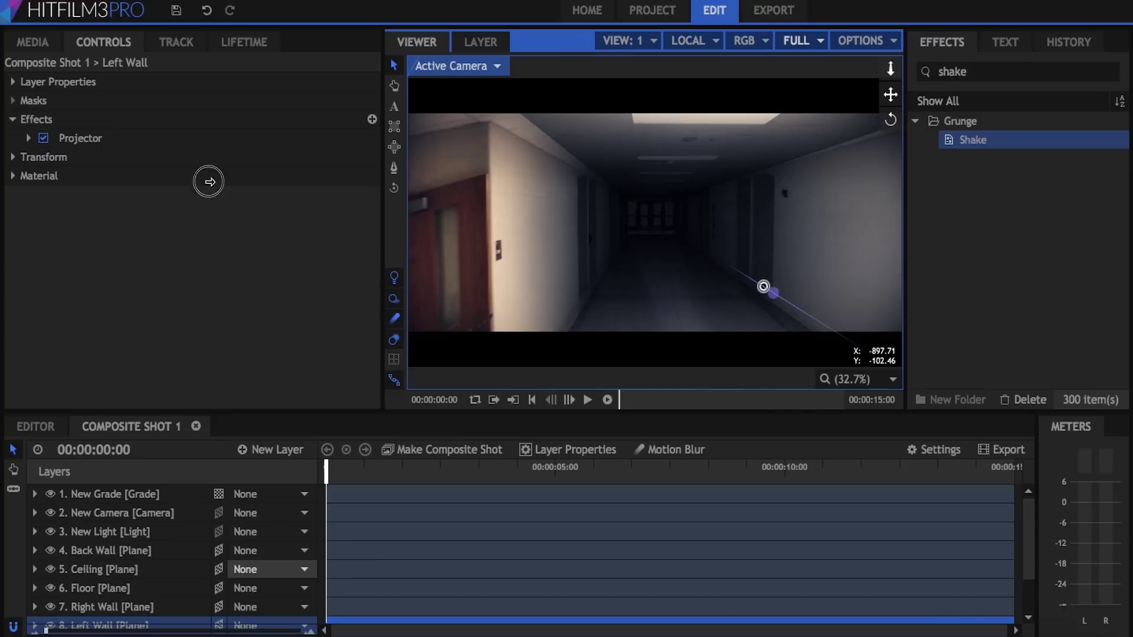
# - Move the light farther down the hallway and open the Left Wall plane's transform properties
pyautogui.moveTo(210, 180); pyautogui.dragTo(2, 202)
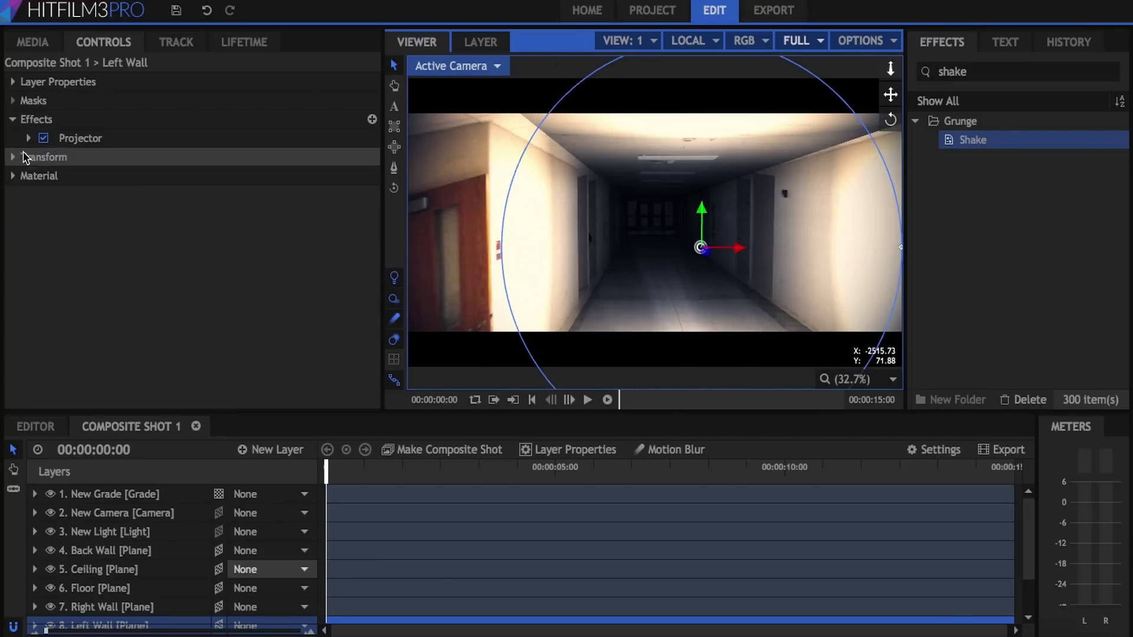
pyautogui.click(11, 157)
pyautogui.click(146, 625)
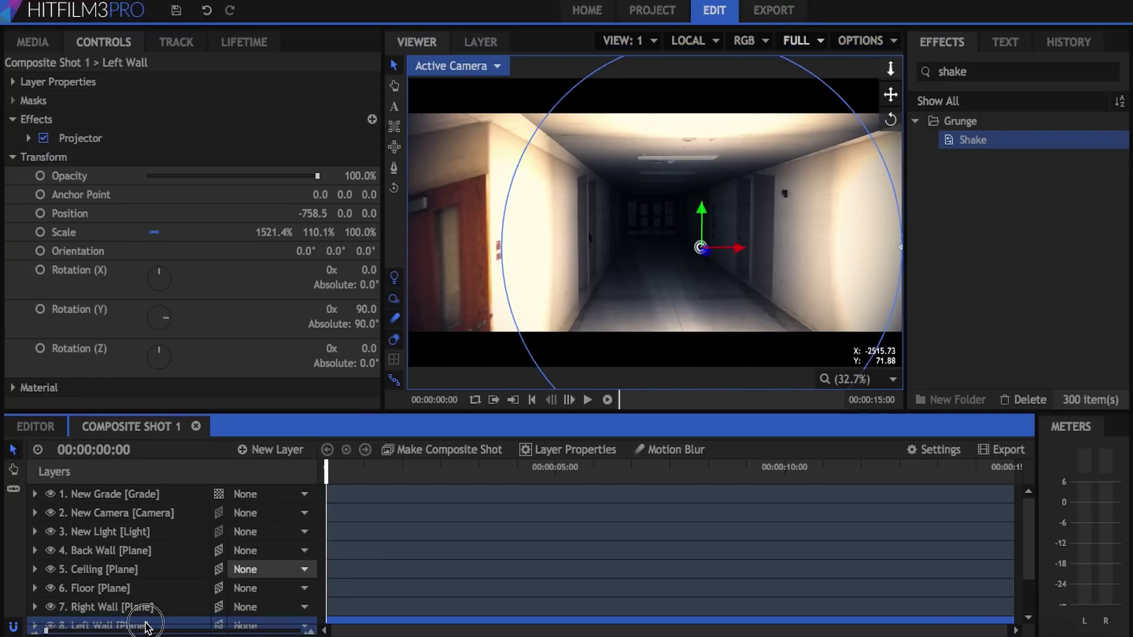